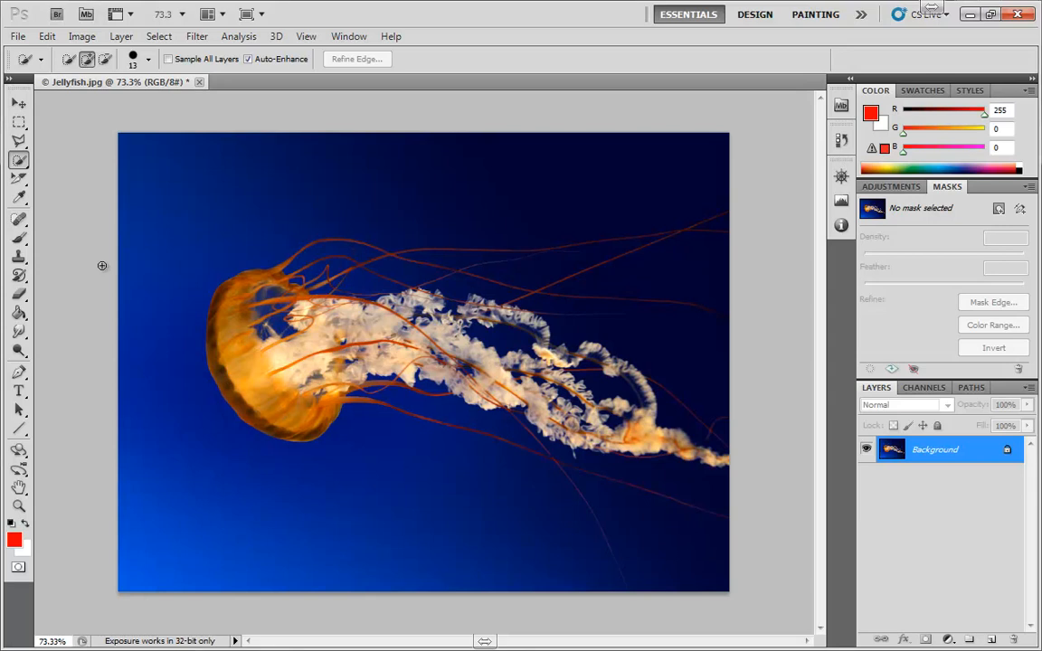
Select the jellyfish's orange bell with the Quick Selection tool and extend the selection across the adjoining cream frills.
{"action": "scroll", "coordinate": [250, 372], "scroll_direction": "up", "scroll_amount": 3}
{"action": "scroll", "coordinate": [250, 371], "scroll_direction": "up", "scroll_amount": 3}
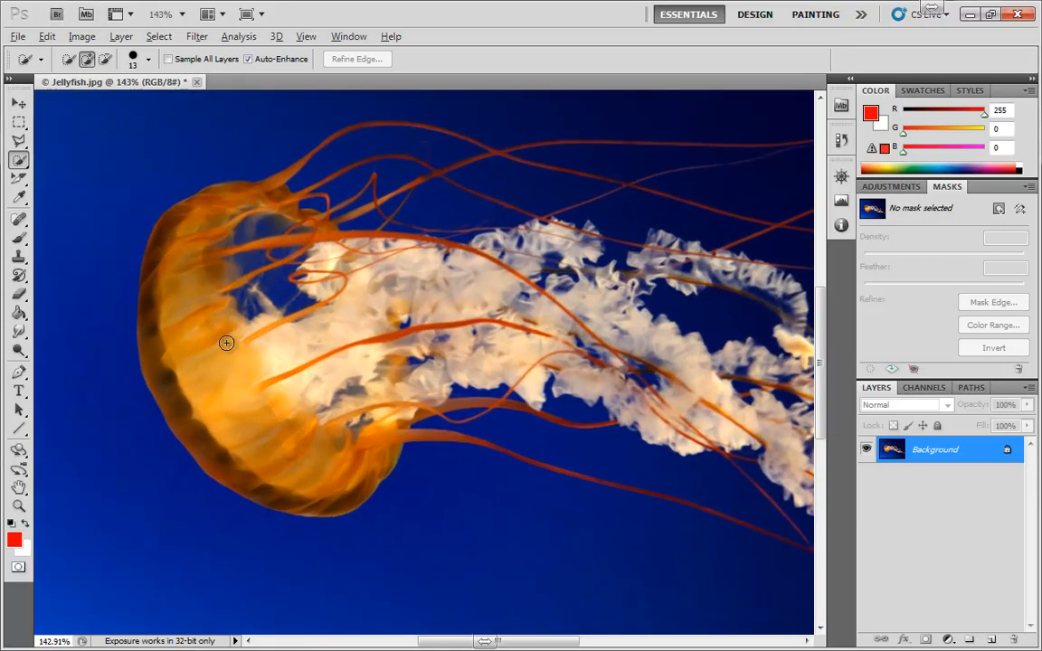
{"action": "key", "text": "alt"}
{"action": "mouse_move", "coordinate": [193, 219]}
{"action": "left_mouse_down"}
{"action": "mouse_move", "coordinate": [172, 291]}
{"action": "mouse_move", "coordinate": [222, 413]}
{"action": "left_mouse_up"}
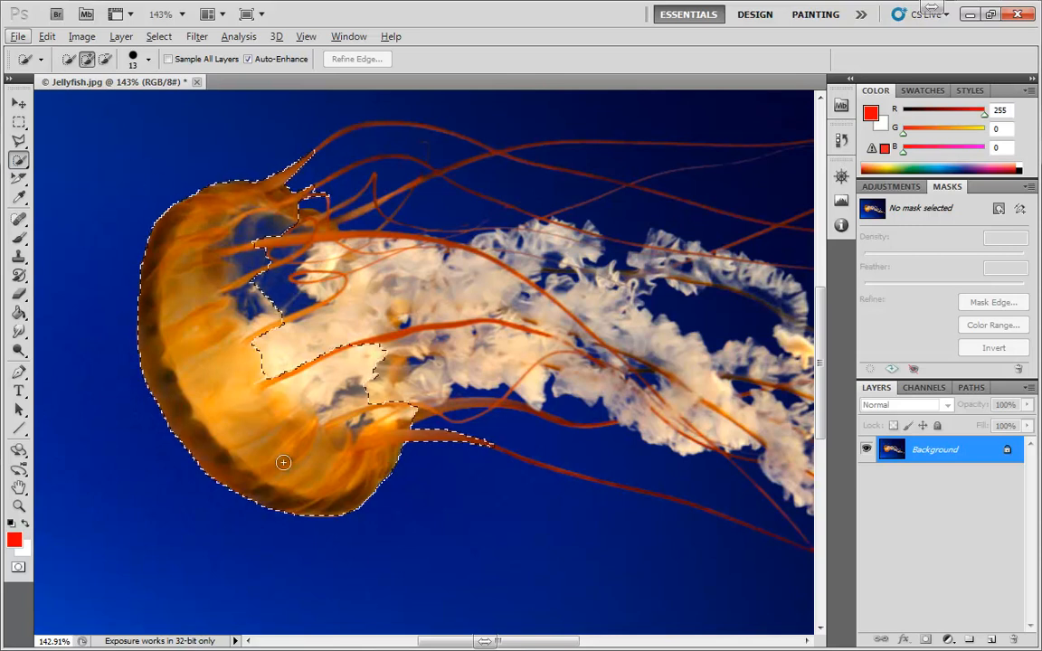
{"action": "left_click_drag", "start_coordinate": [316, 469], "coordinate": [306, 455]}
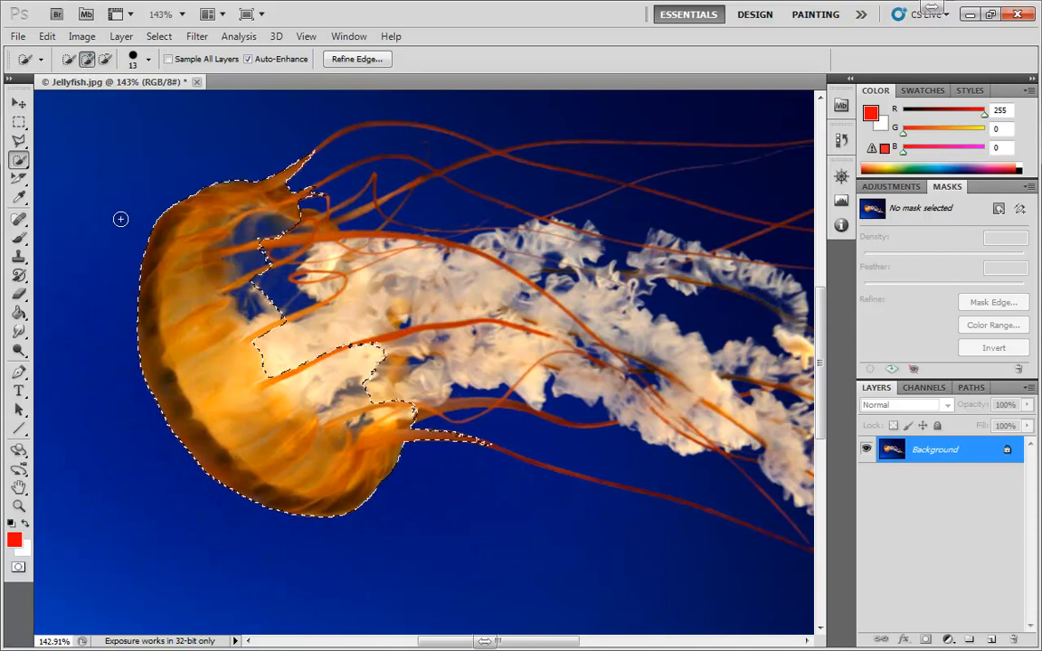
{"action": "left_click_drag", "start_coordinate": [410, 294], "coordinate": [534, 348]}
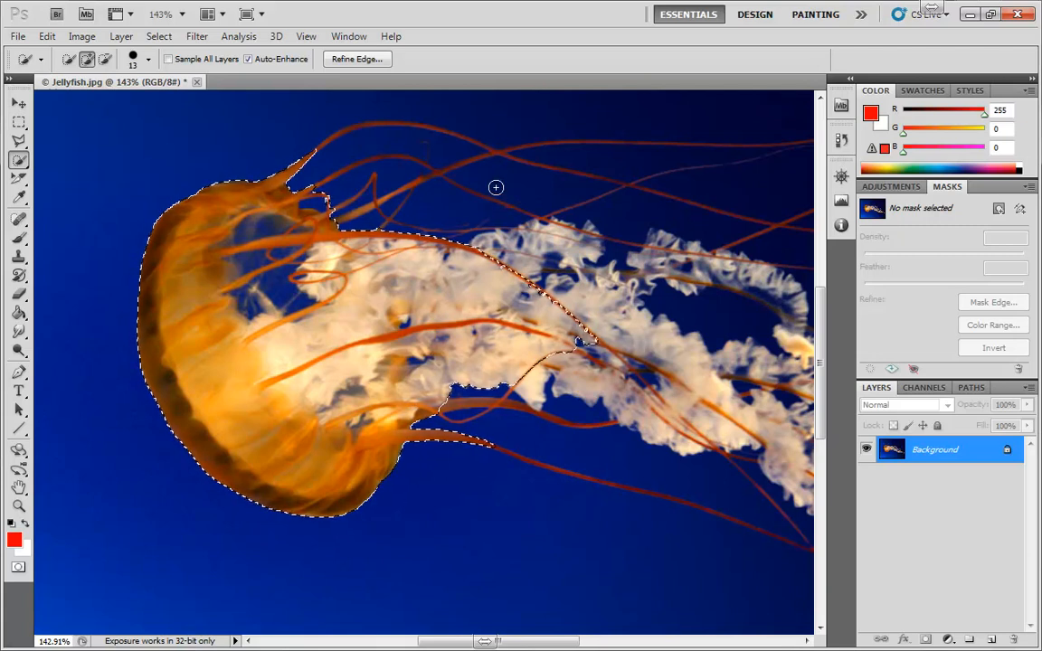
Subtract the cream frills between the two long red tentacles from the selection, add part back, and subtract it again.
{"action": "left_click", "coordinate": [105, 58]}
{"action": "left_click_drag", "start_coordinate": [550, 312], "coordinate": [467, 306]}
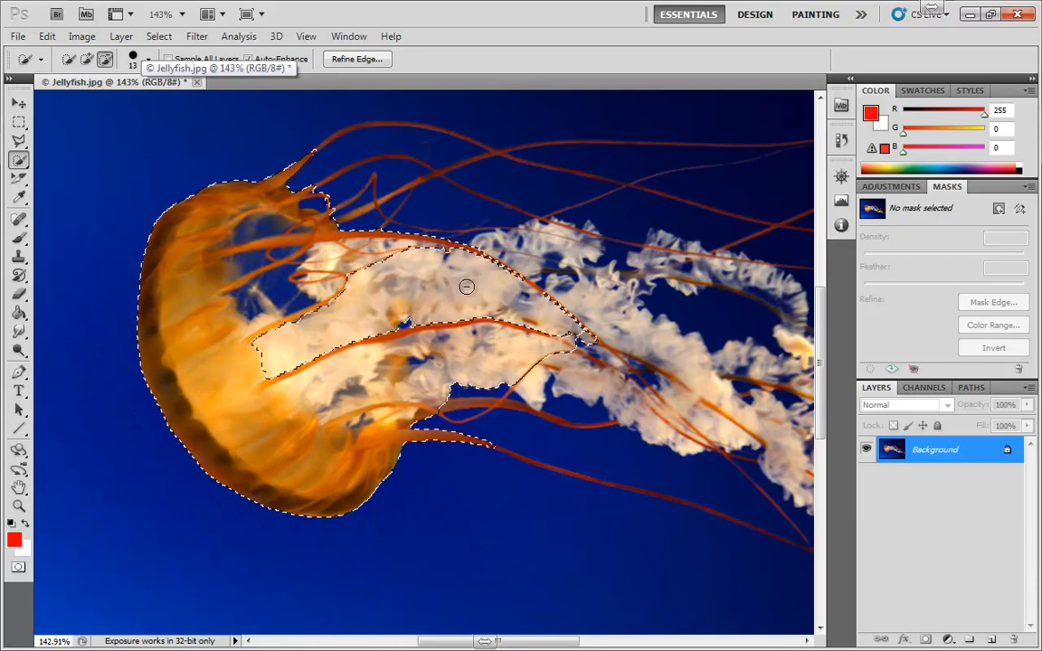
{"action": "left_click_drag", "start_coordinate": [466, 287], "coordinate": [331, 329]}
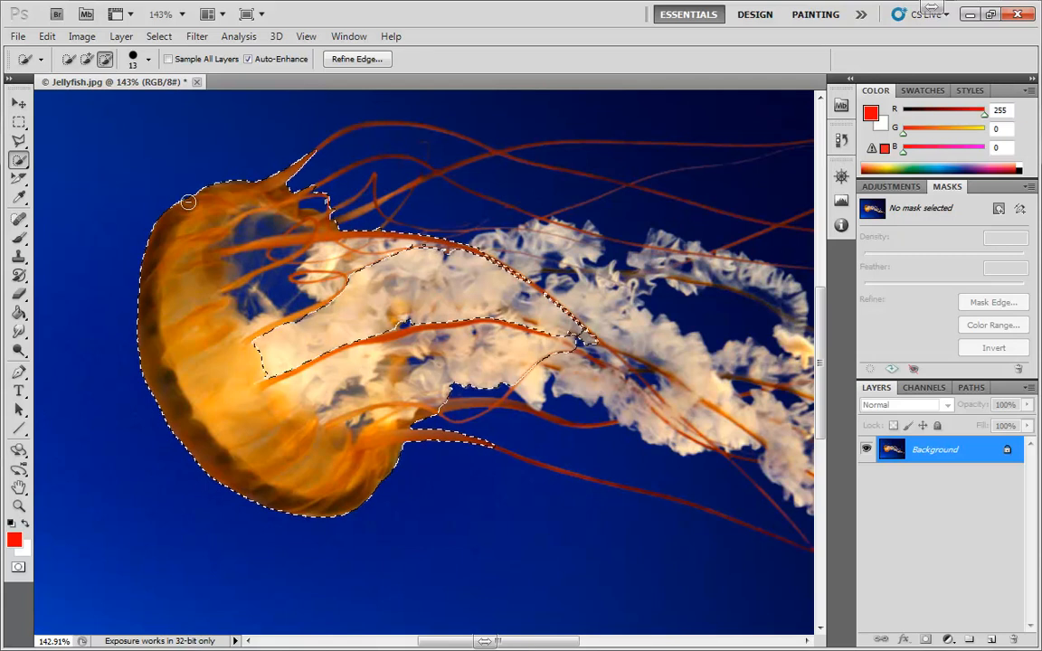
{"action": "left_click", "coordinate": [88, 59]}
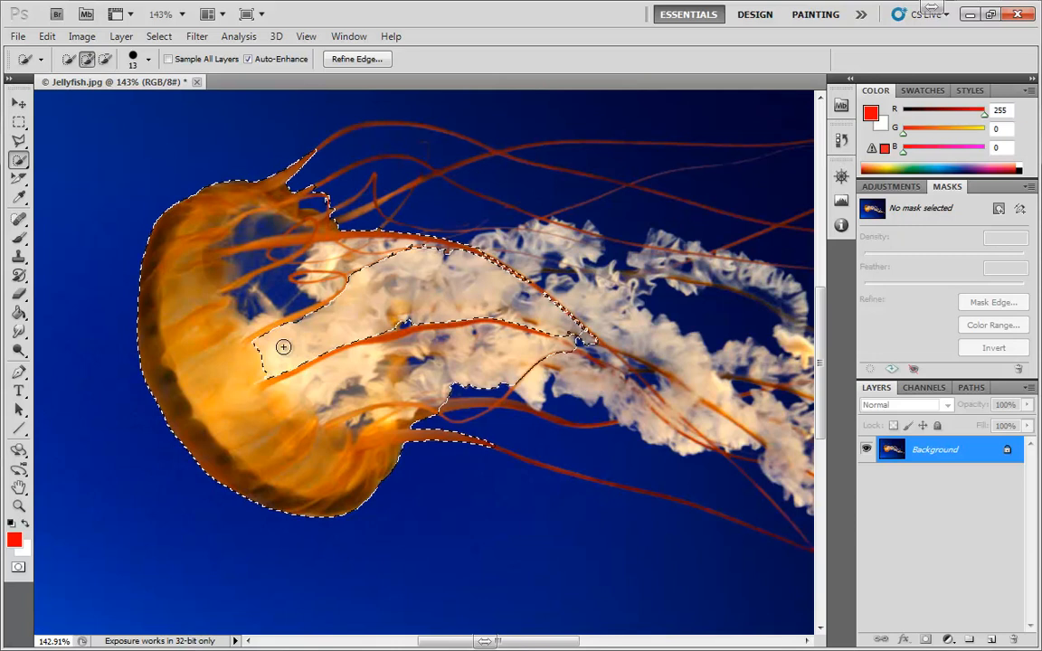
{"action": "key", "text": "alt"}
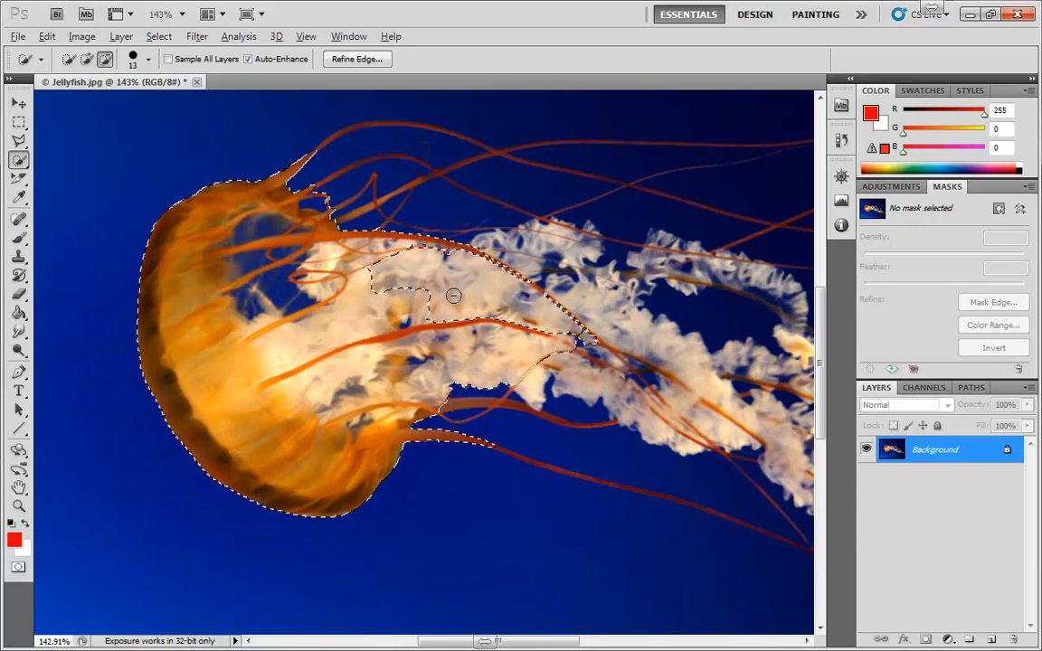
{"action": "mouse_move", "coordinate": [429, 297]}
{"action": "left_mouse_down"}
{"action": "mouse_move", "coordinate": [349, 323]}
{"action": "mouse_move", "coordinate": [408, 299]}
{"action": "mouse_move", "coordinate": [347, 312]}
{"action": "mouse_move", "coordinate": [382, 290]}
{"action": "mouse_move", "coordinate": [303, 334]}
{"action": "mouse_move", "coordinate": [336, 328]}
{"action": "mouse_move", "coordinate": [297, 342]}
{"action": "left_mouse_up"}
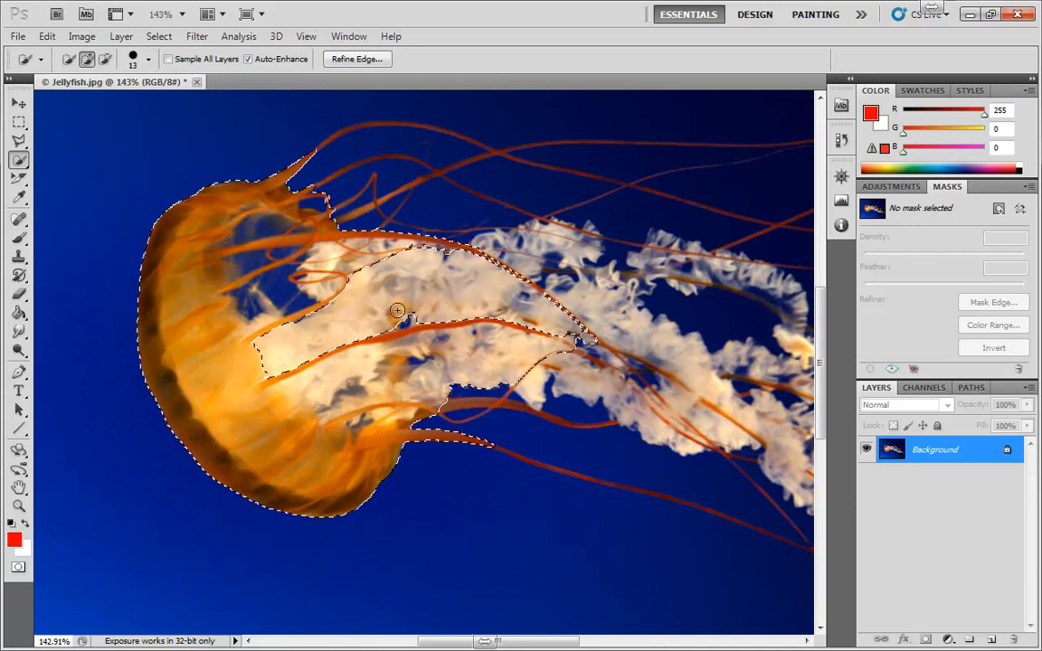
Set the Quick Selection brush size to 16 px, keeping Auto-Enhance on.
{"action": "left_click", "coordinate": [150, 60]}
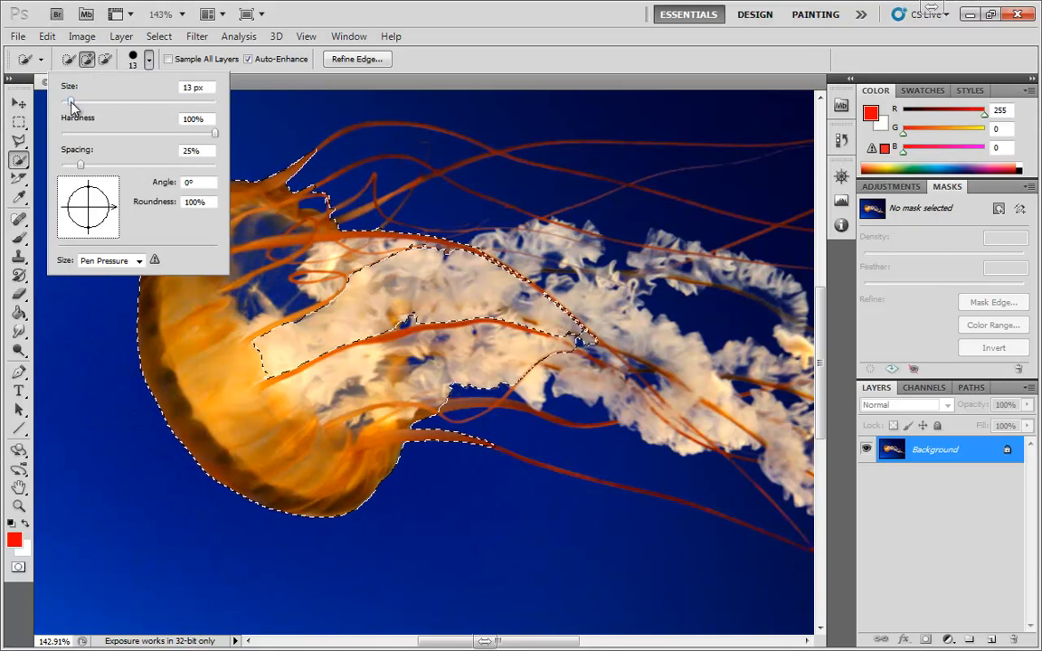
{"action": "mouse_move", "coordinate": [72, 104]}
{"action": "left_mouse_down"}
{"action": "mouse_move", "coordinate": [135, 102]}
{"action": "mouse_move", "coordinate": [75, 102]}
{"action": "left_mouse_up"}
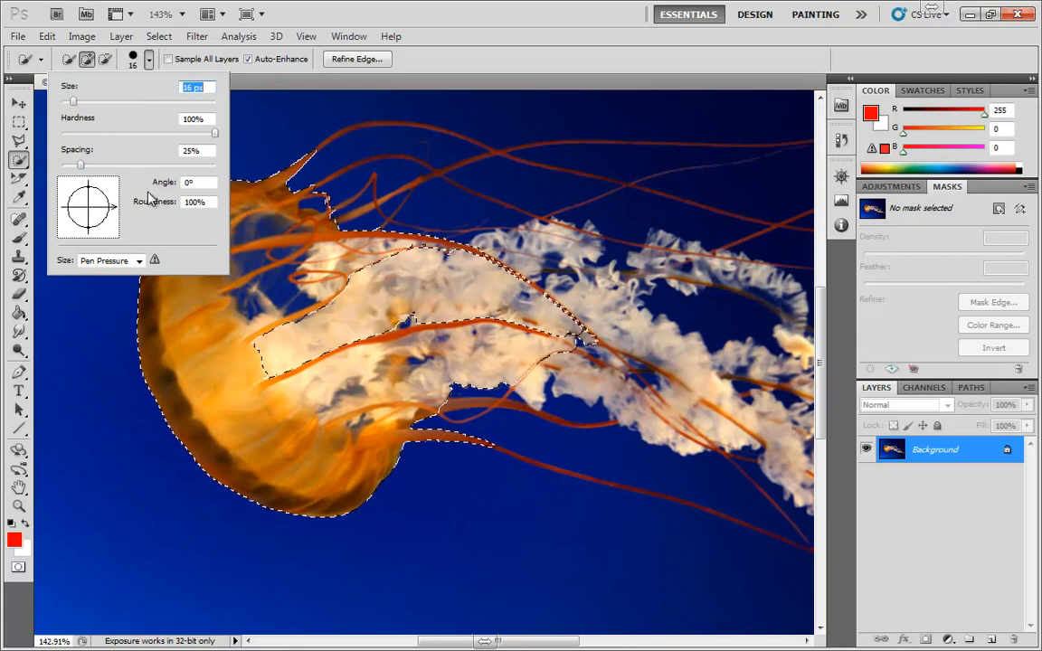
{"action": "left_click", "coordinate": [240, 74]}
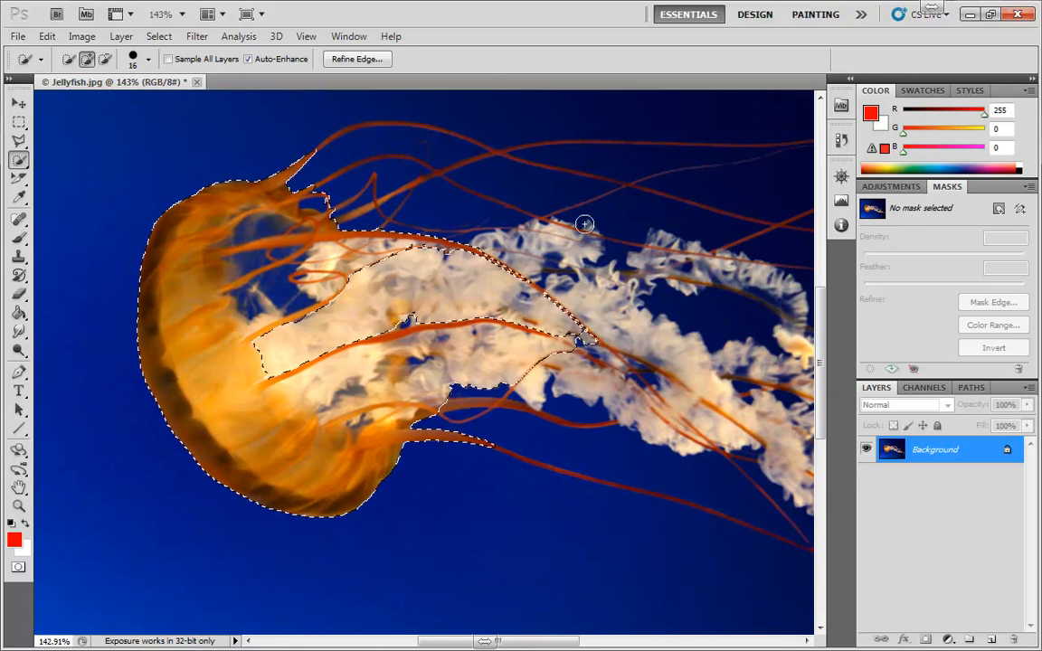
{"action": "left_click", "coordinate": [247, 59]}
Preview the jellyfish selection in Refine Edge and leave it without applying any adjustment.
{"action": "left_click", "coordinate": [356, 60]}
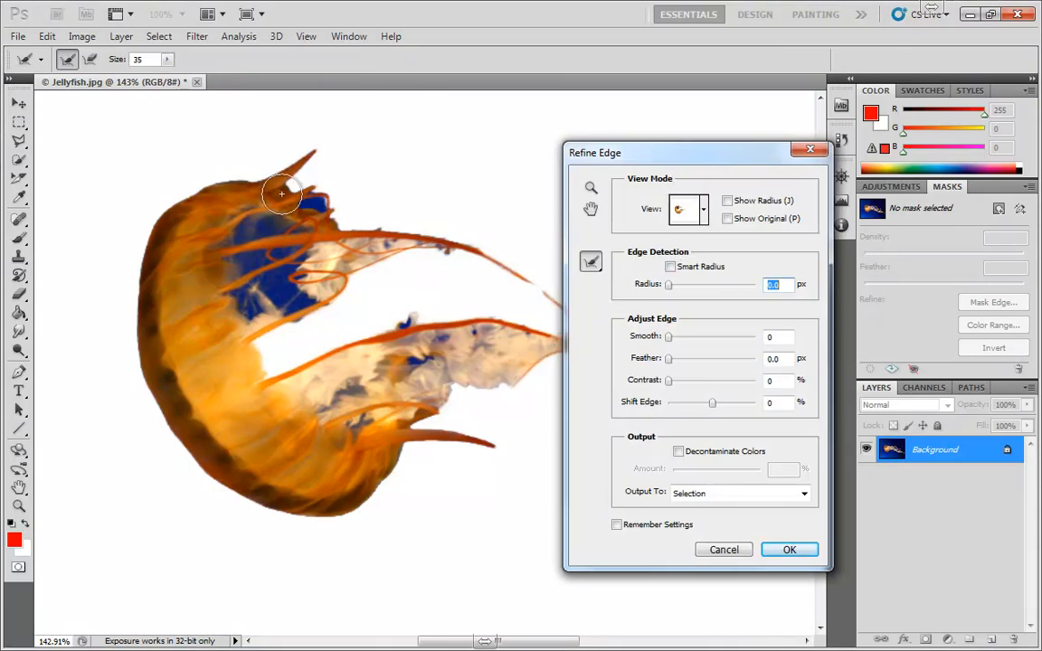
{"action": "left_click", "coordinate": [704, 547]}
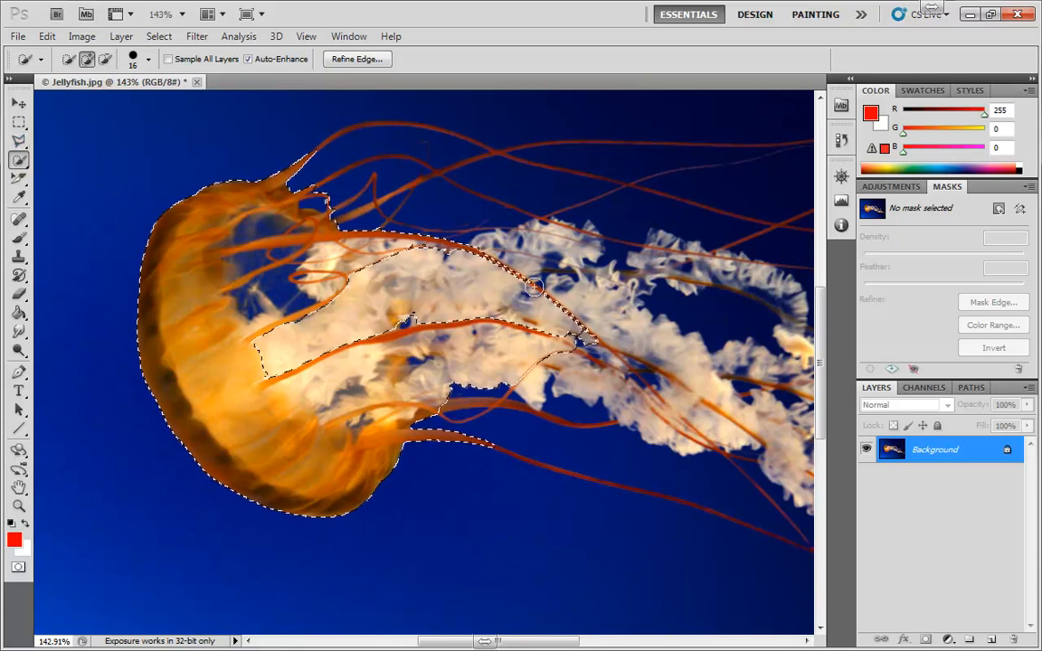
Clear the jellyfish selection and select the blue background above the bell with the Magic Wand.
{"action": "left_click", "coordinate": [22, 161]}
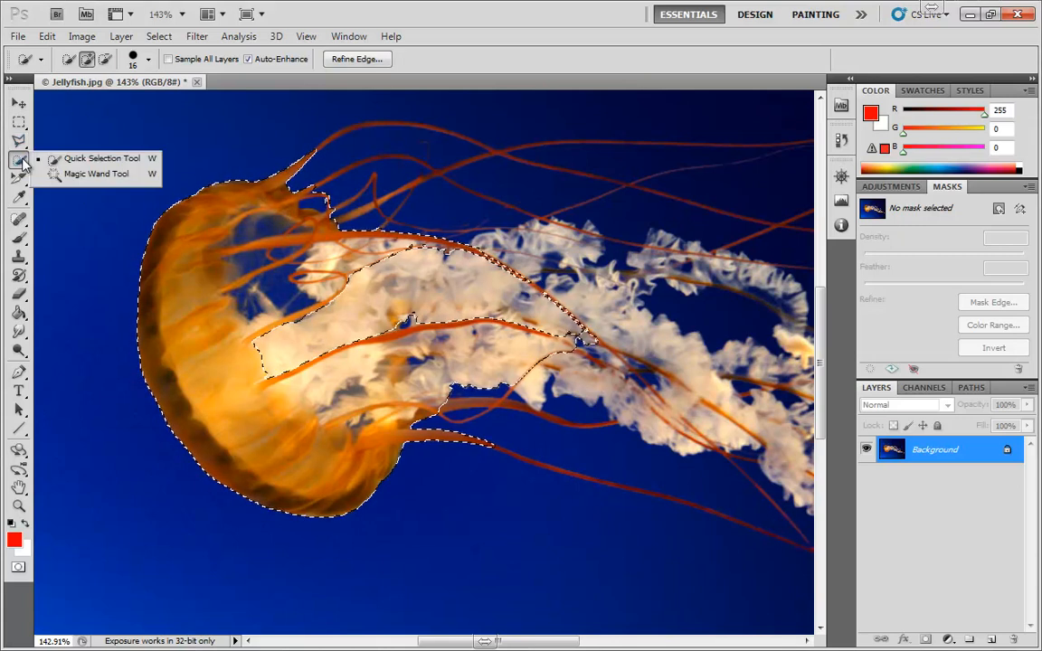
{"action": "left_click", "coordinate": [77, 177]}
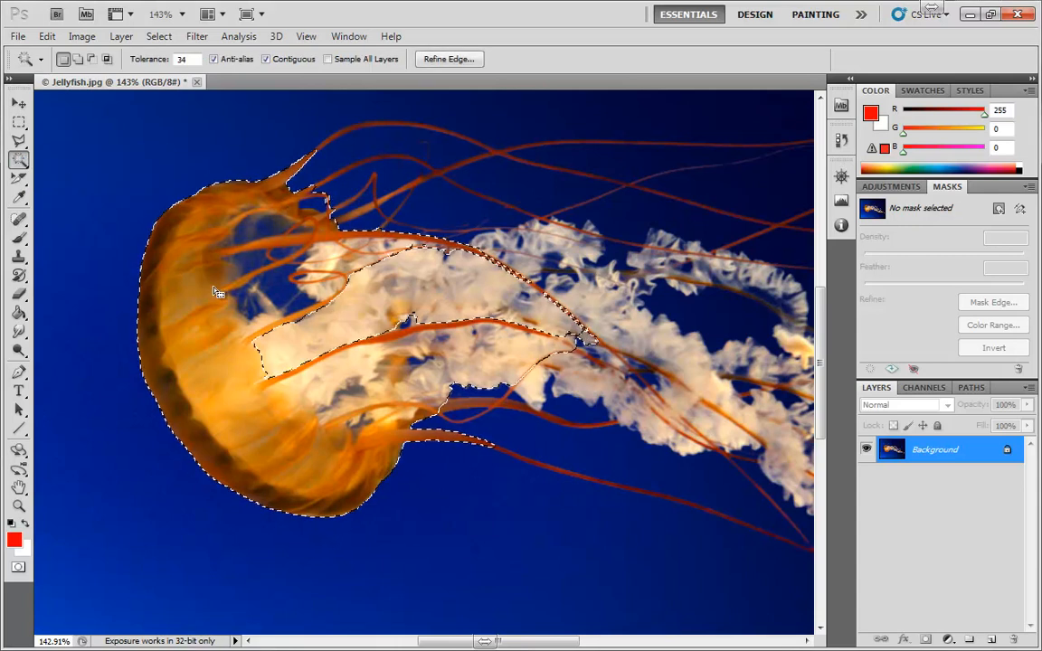
{"action": "key", "text": "ctrl+d"}
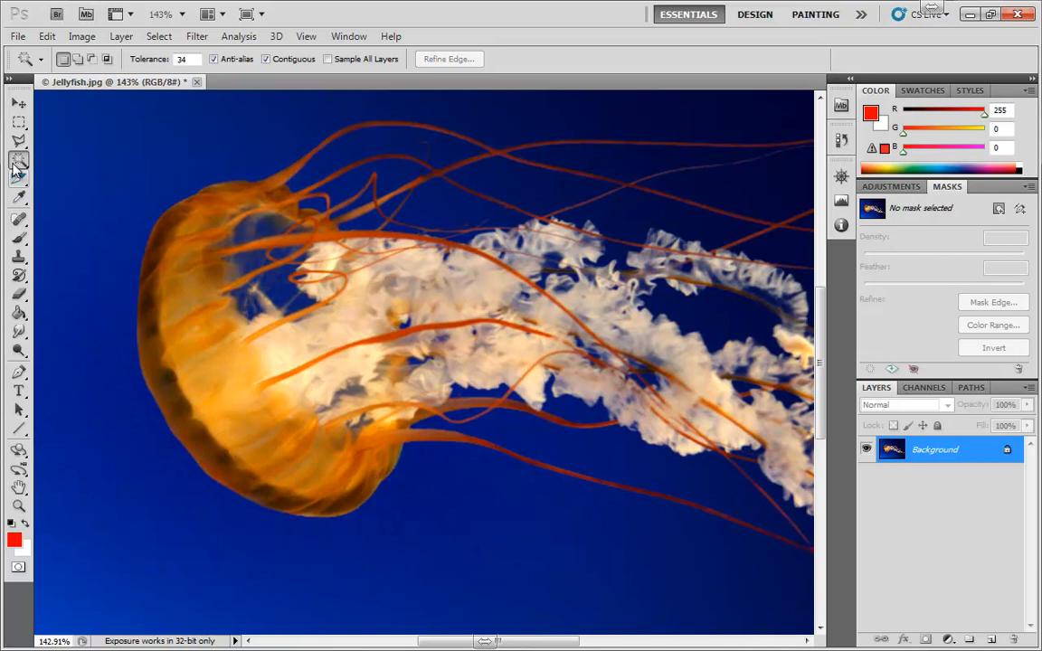
{"action": "key", "text": "ctrl+0"}
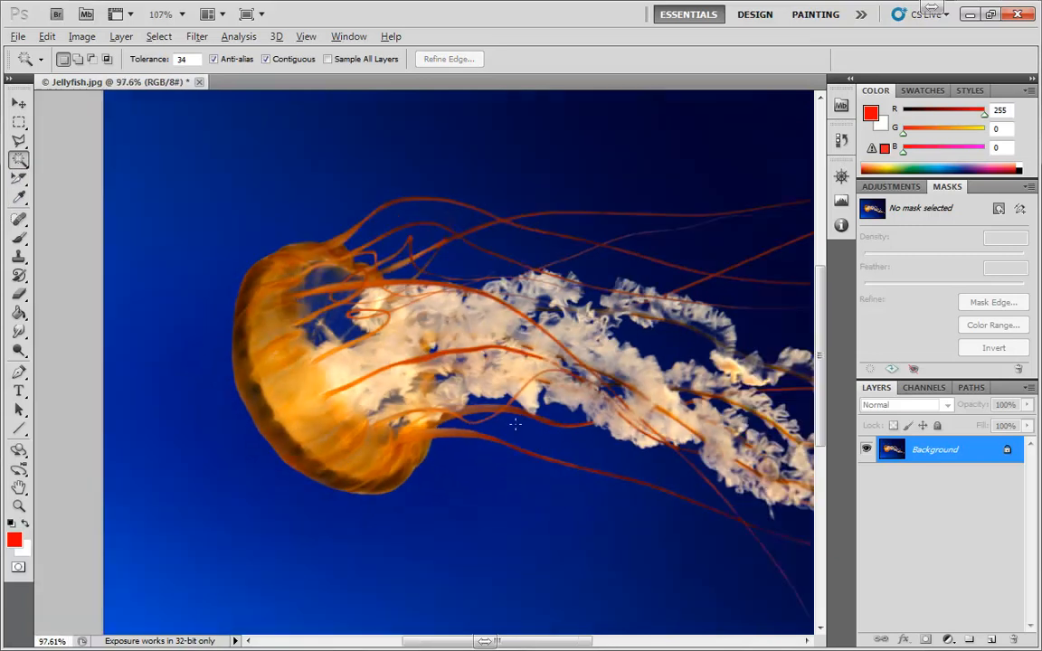
{"action": "left_click", "coordinate": [162, 195]}
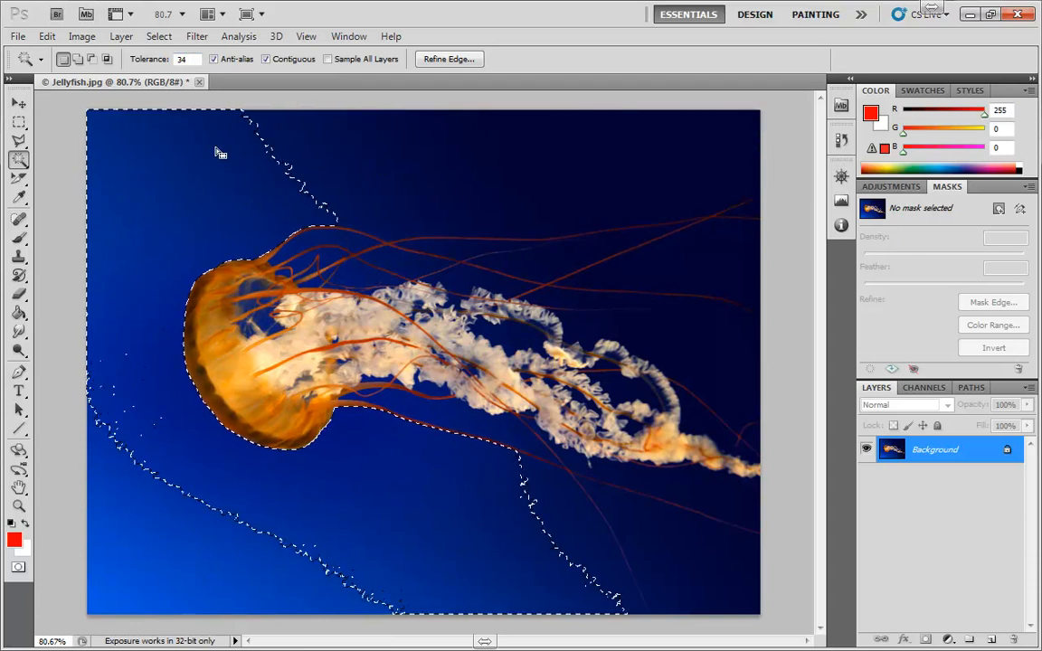
Set the Magic Wand tolerance to 0 and select a spot in the blue background above the bell.
{"action": "double_click", "coordinate": [190, 59]}
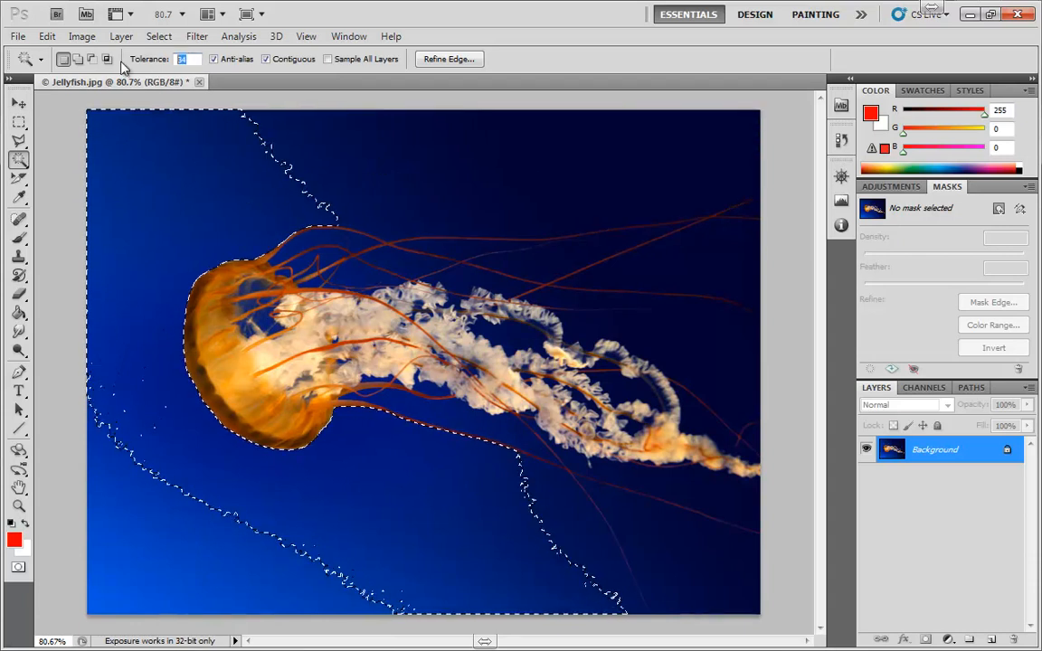
{"action": "left_click", "coordinate": [232, 104]}
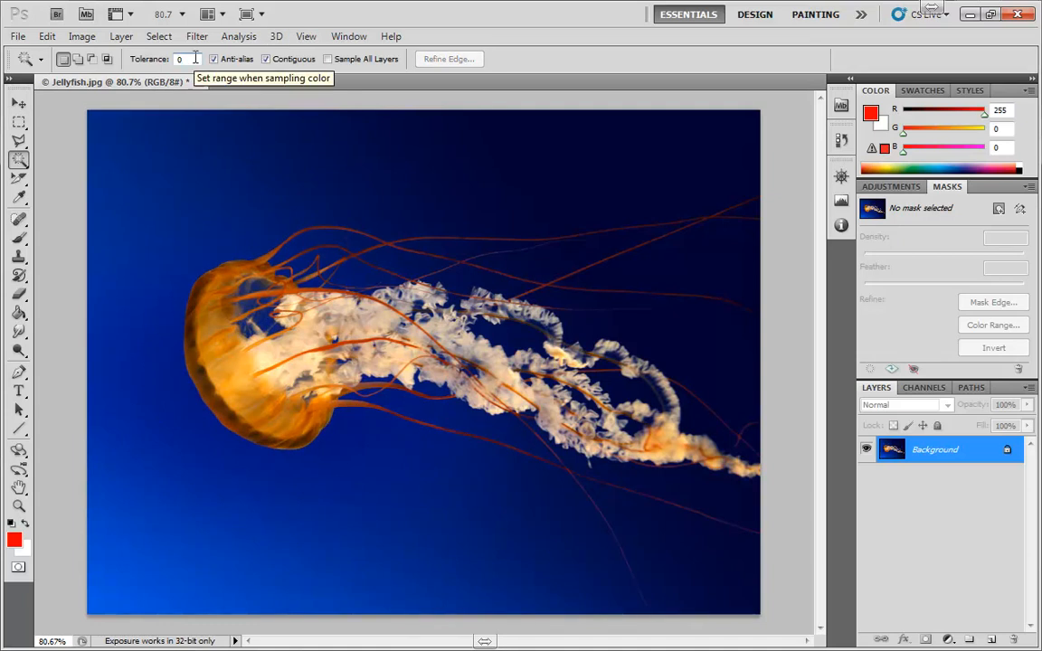
{"action": "left_click", "coordinate": [190, 203]}
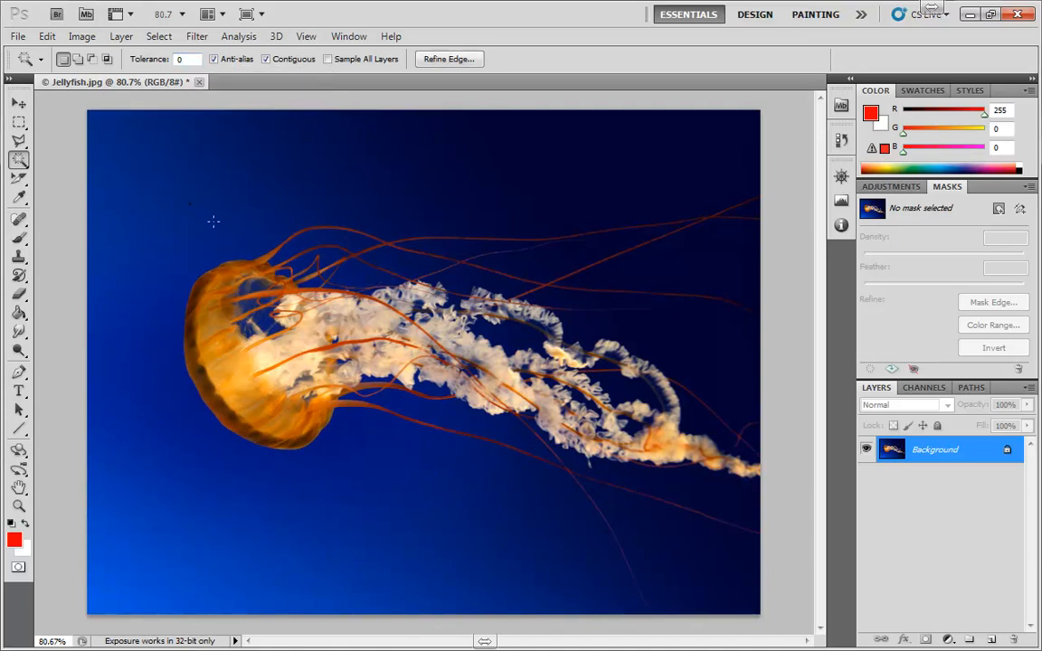
Examine up close which background pixels the zero-tolerance Magic Wand selection covers, and clear the selection.
{"action": "scroll", "coordinate": [213, 221], "scroll_direction": "up", "scroll_amount": 10}
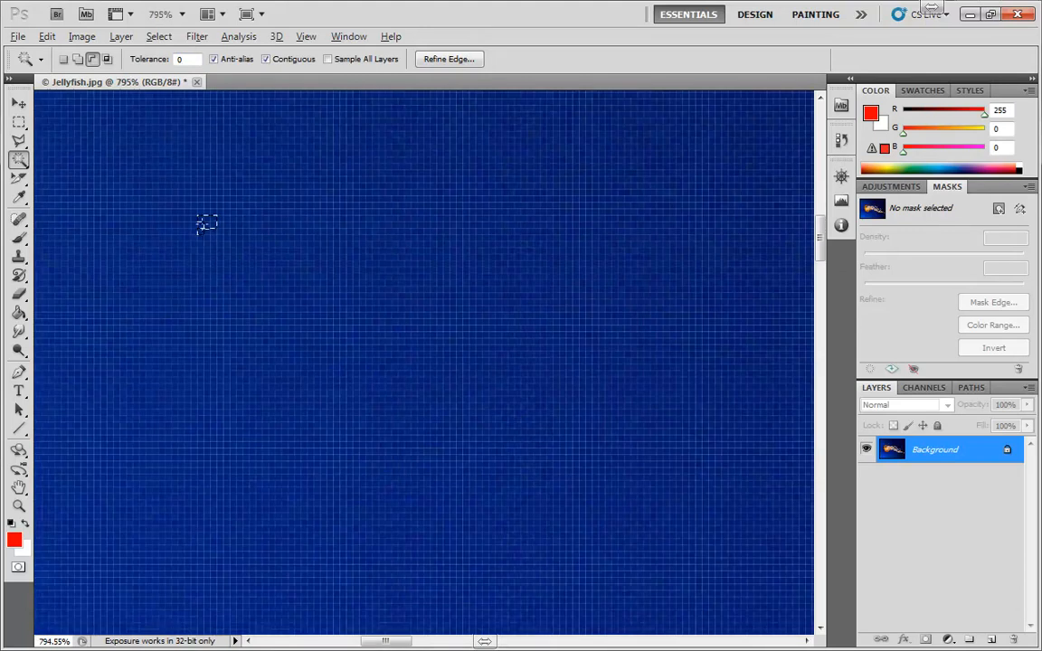
{"action": "scroll", "coordinate": [206, 224], "scroll_direction": "up", "scroll_amount": 5}
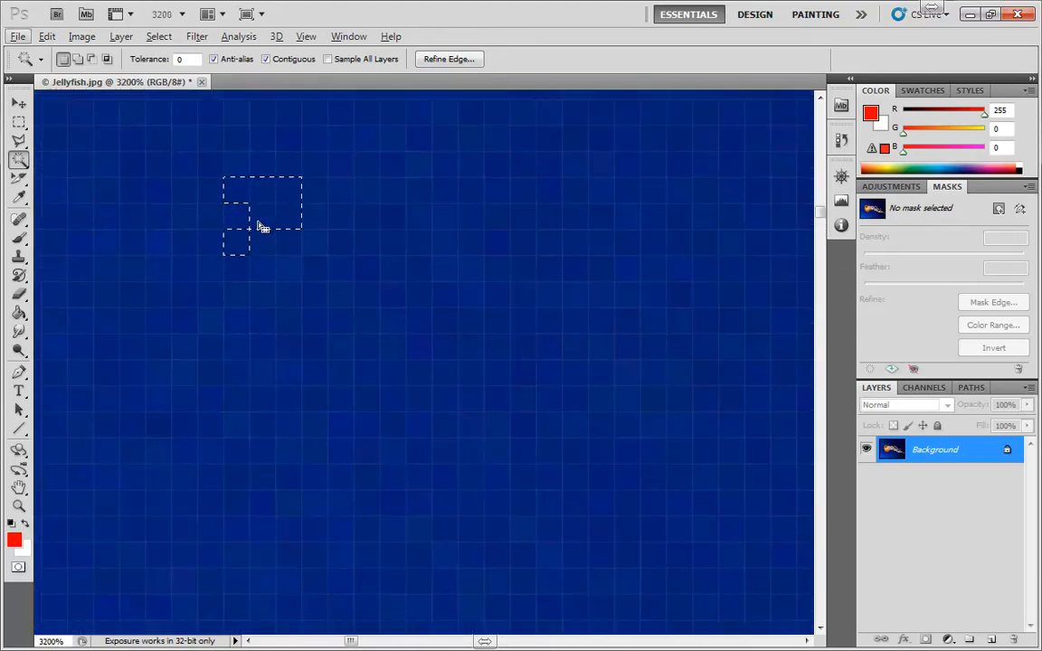
{"action": "scroll", "coordinate": [263, 217], "scroll_direction": "down", "scroll_amount": 3}
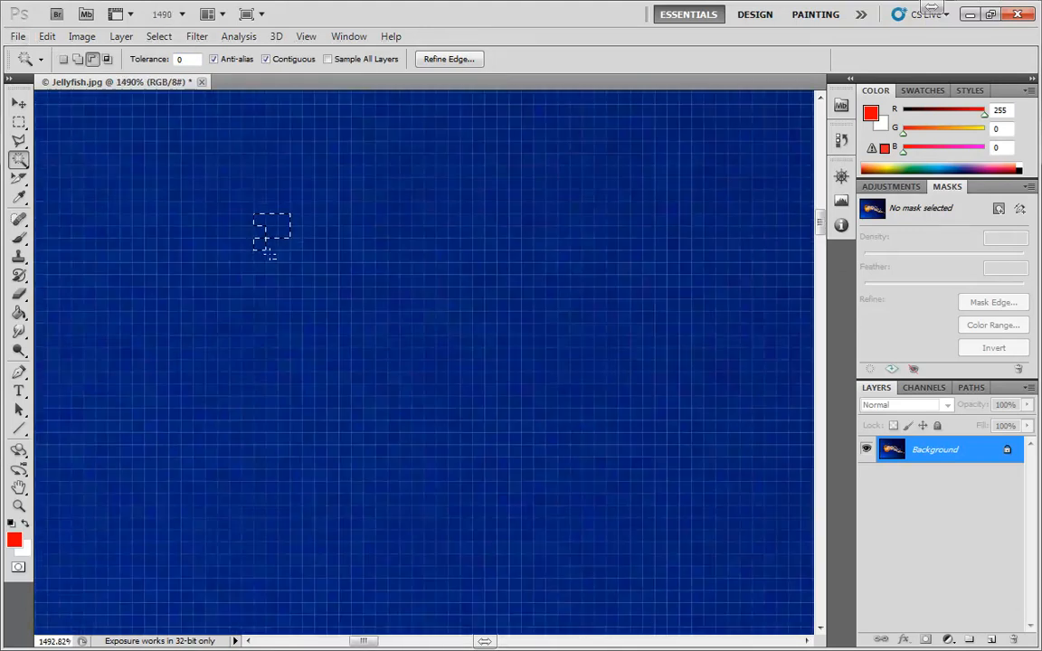
{"action": "scroll", "coordinate": [270, 255], "scroll_direction": "down", "scroll_amount": 10}
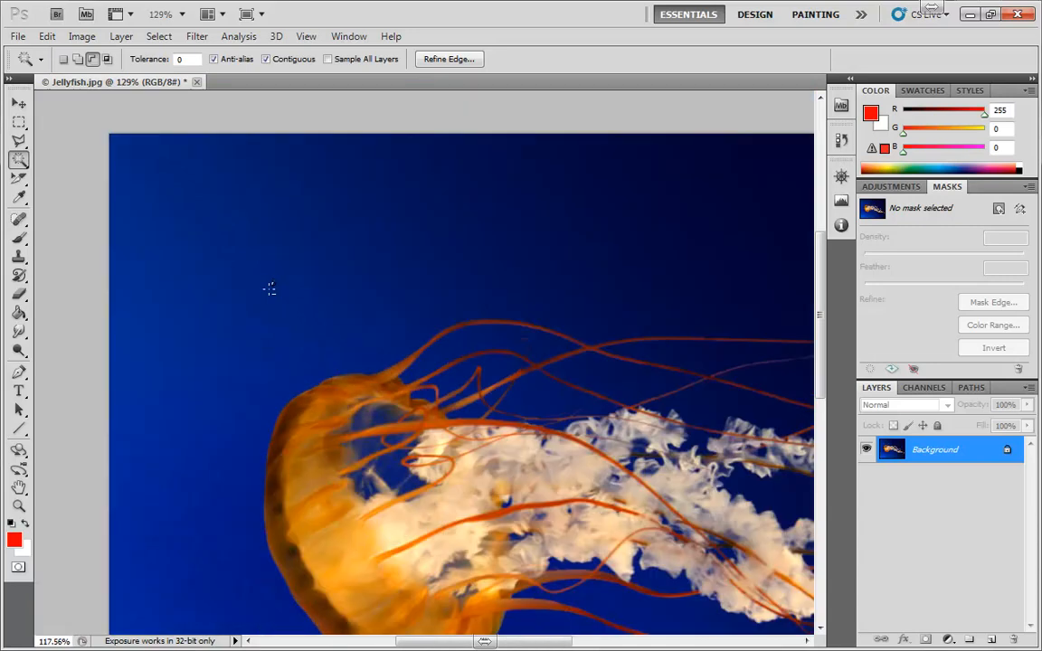
{"action": "scroll", "coordinate": [270, 289], "scroll_direction": "down", "scroll_amount": 2}
{"action": "key", "text": "ctrl+d"}
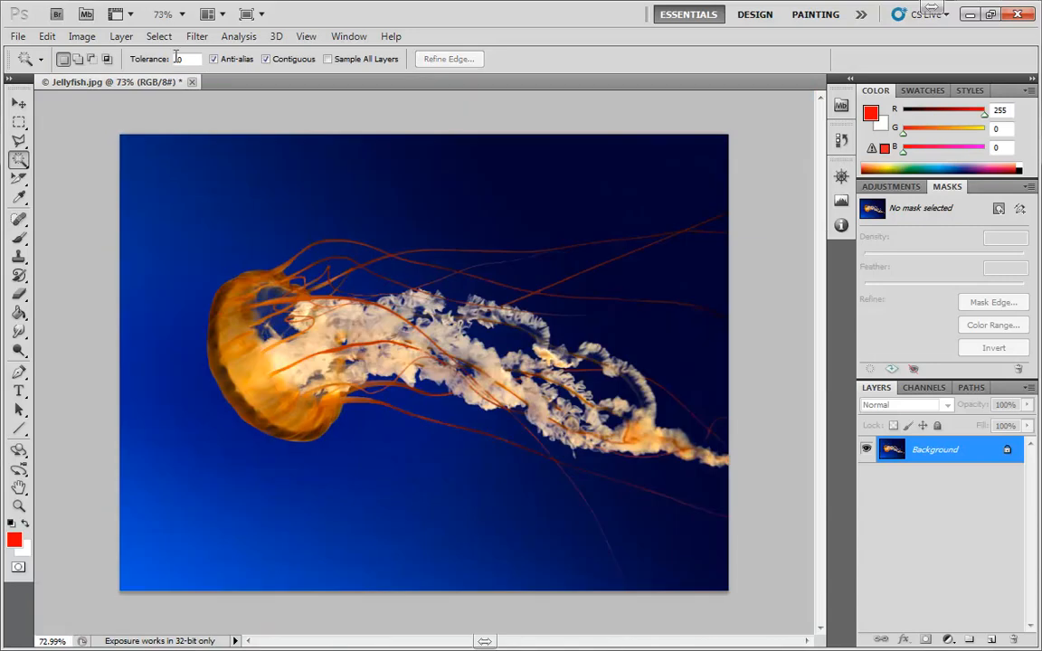
Set the Magic Wand tolerance to 50, select the blue background beside the bell, and add the remaining background areas.
{"action": "double_click", "coordinate": [177, 57]}
{"action": "left_click", "coordinate": [124, 189]}
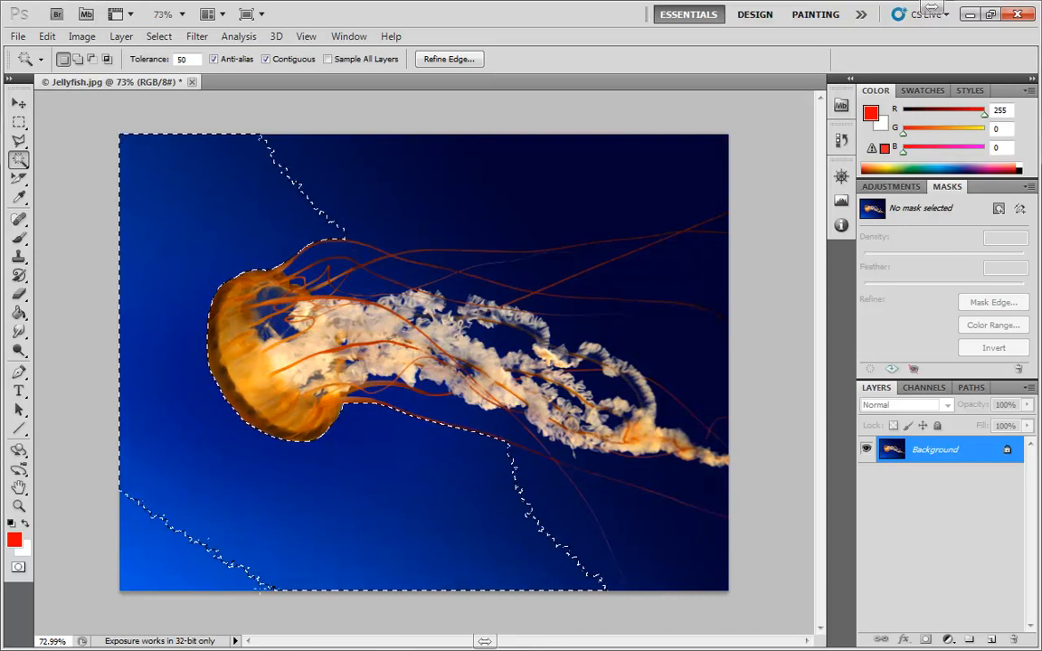
{"action": "key", "text": "shift"}
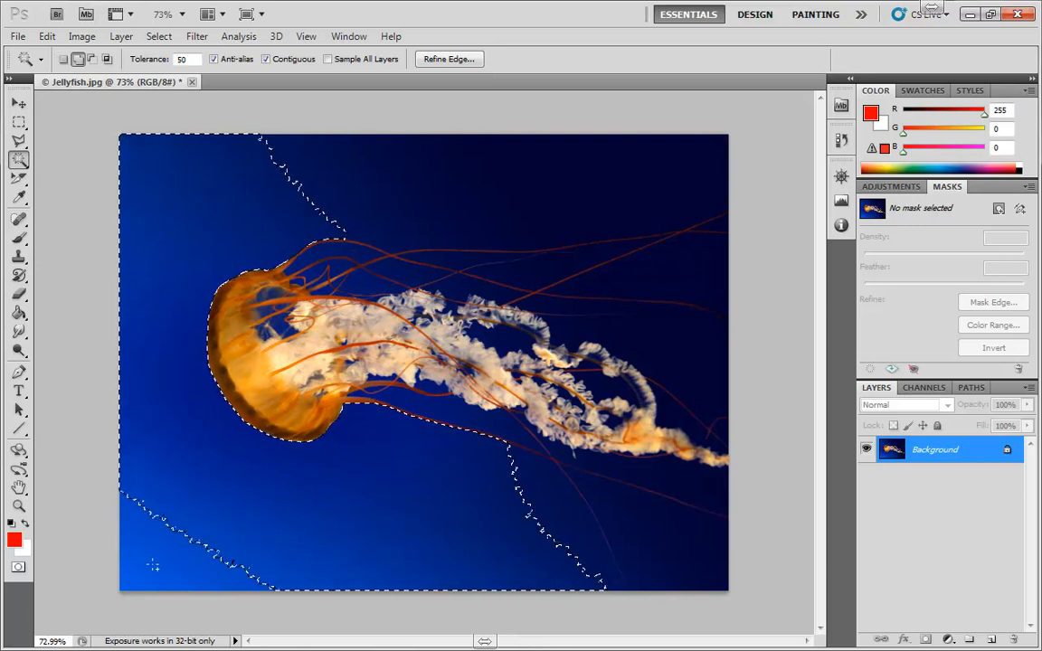
{"action": "key", "text": "shift"}
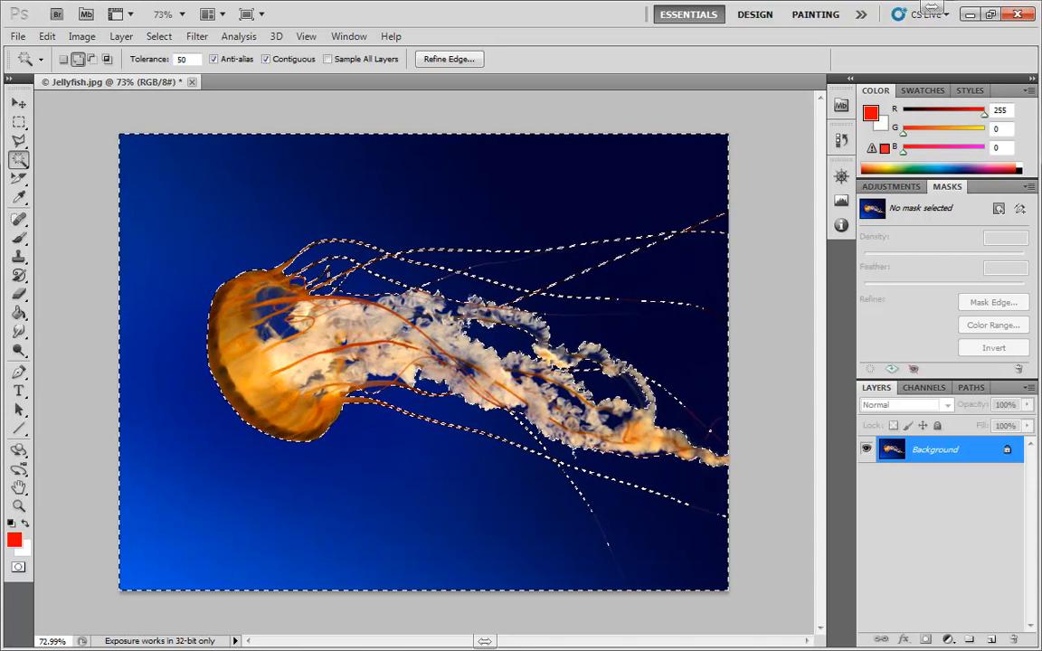
Fill the selected background with a red (ff0000) Solid Color fill layer.
{"action": "left_click", "coordinate": [947, 640]}
{"action": "left_click", "coordinate": [881, 305]}
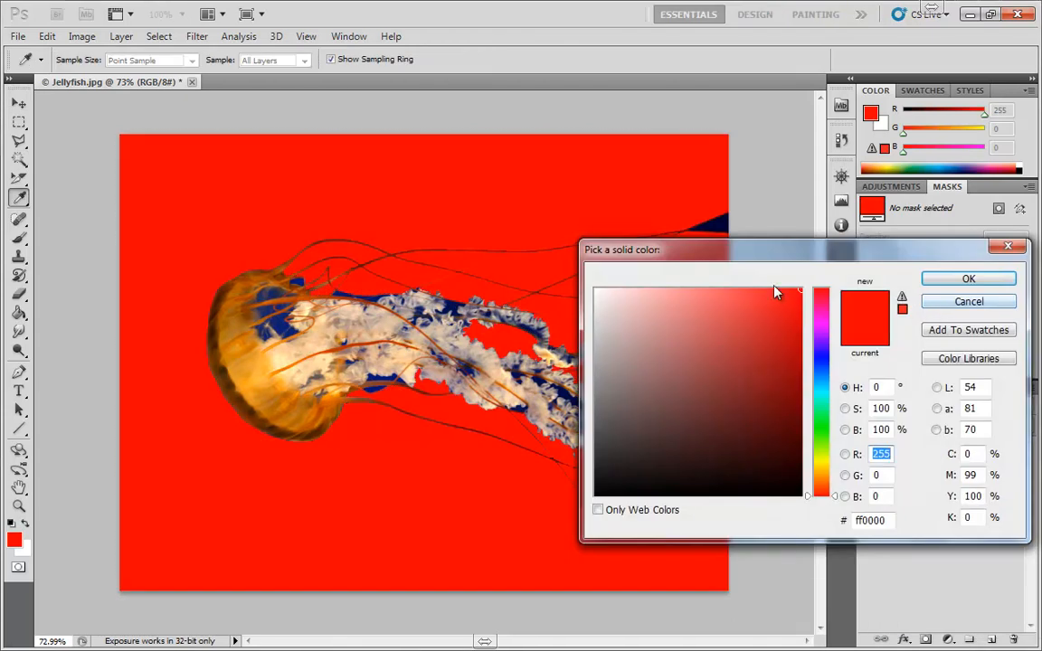
{"action": "left_click", "coordinate": [953, 277]}
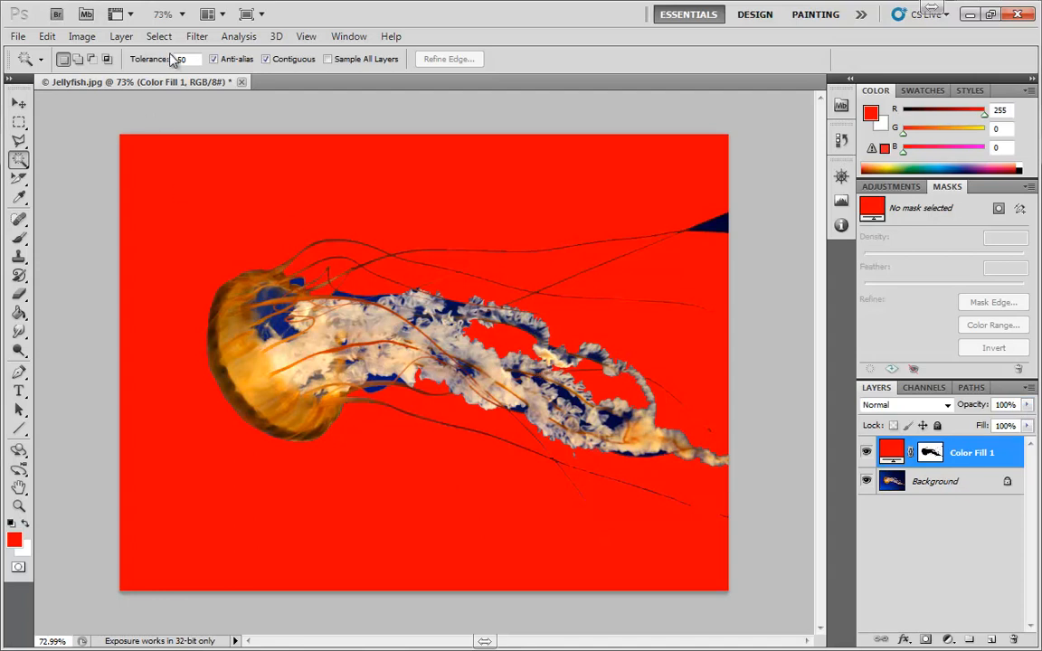
Delete the red fill layer and select the similar blue areas across the image with Contiguous turned off.
{"action": "left_click_drag", "start_coordinate": [924, 459], "coordinate": [1013, 638]}
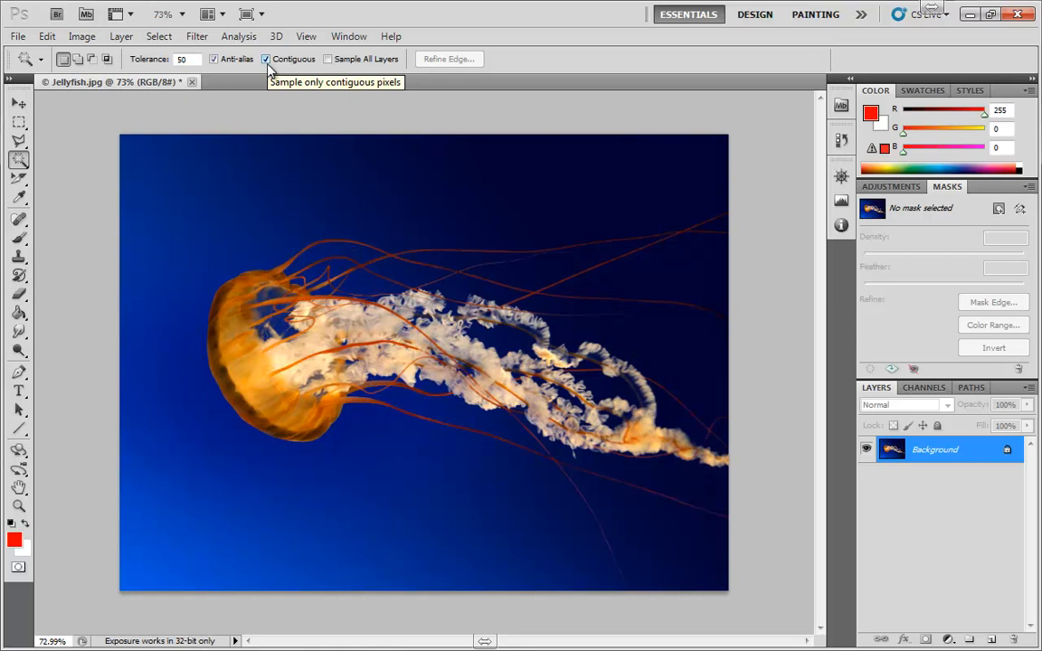
{"action": "left_click", "coordinate": [239, 169]}
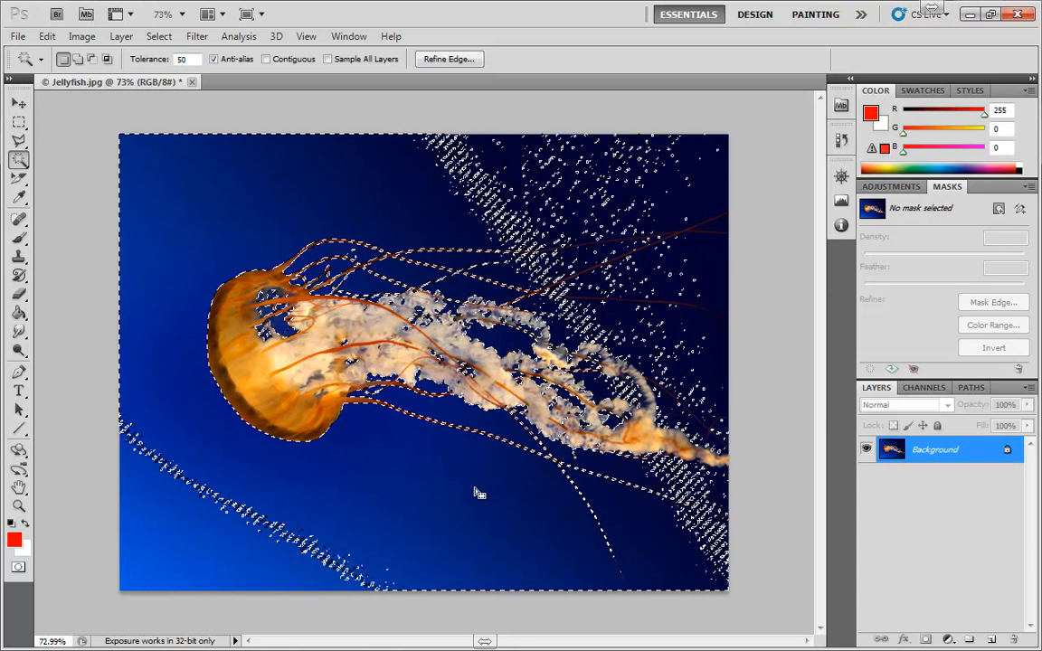
Clear the selection and select the similar blue areas again from above the bell with Contiguous turned off.
{"action": "left_click", "coordinate": [266, 59]}
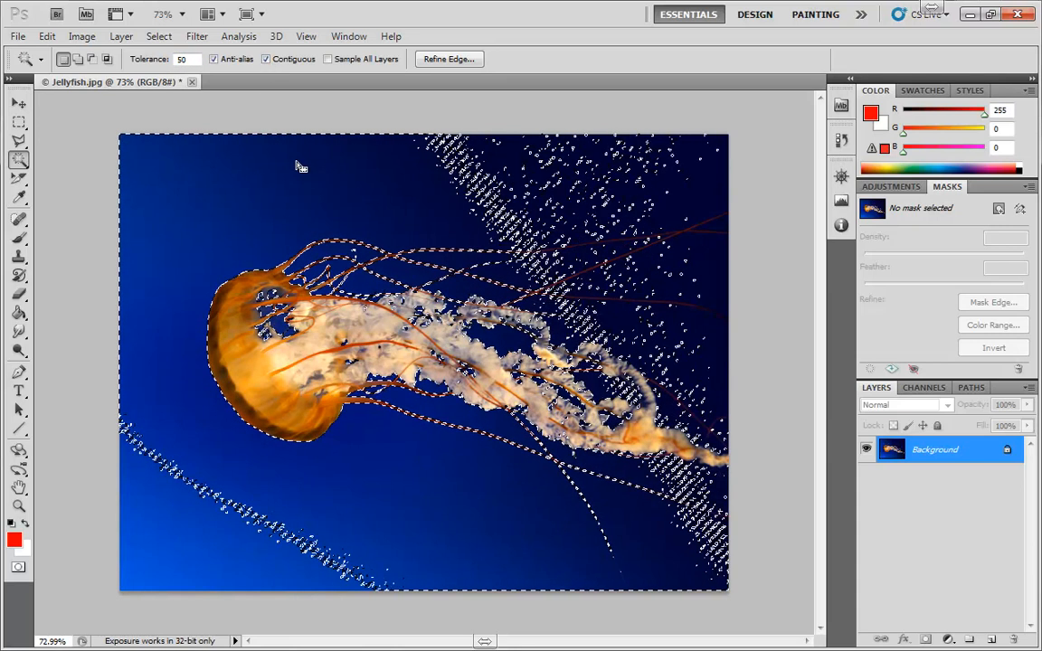
{"action": "key", "text": "ctrl+d"}
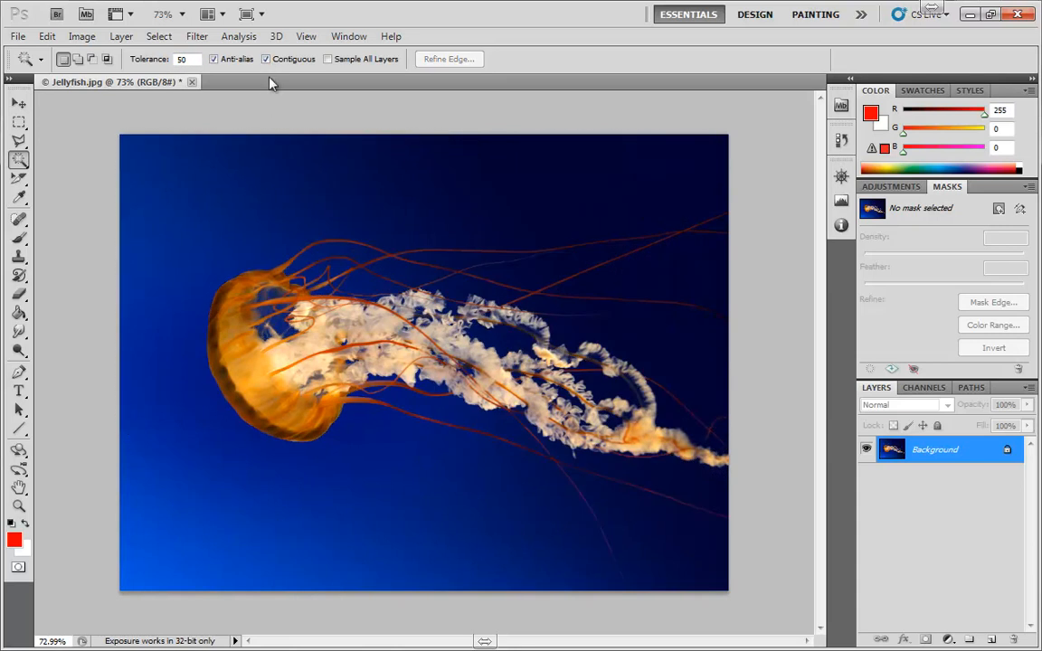
{"action": "left_click", "coordinate": [266, 61]}
{"action": "left_click", "coordinate": [232, 171]}
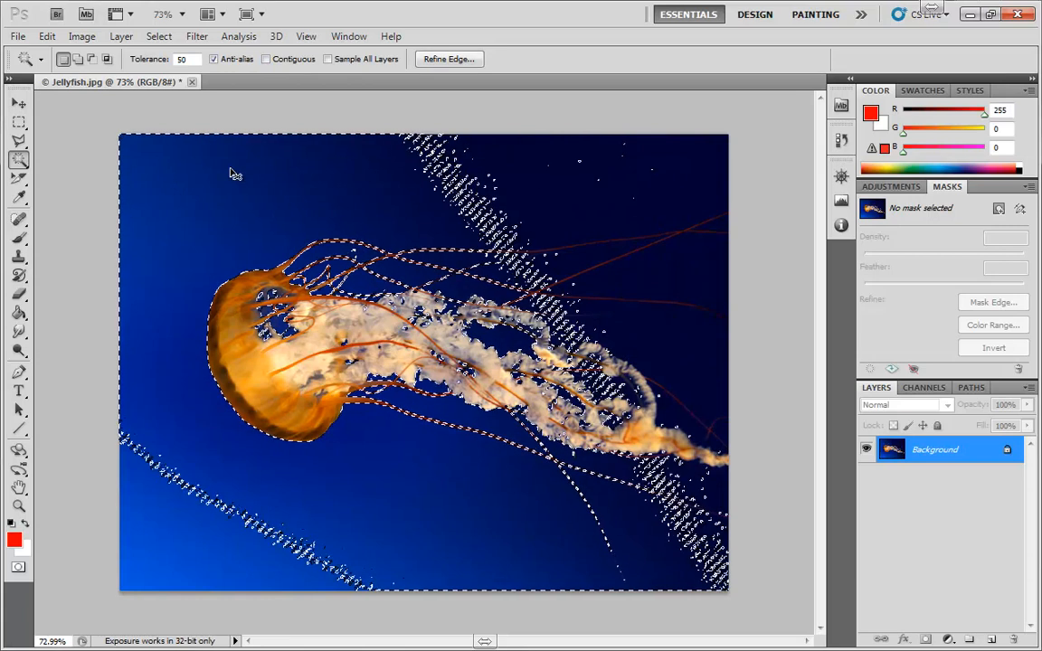
Turn Contiguous on, select the connected blue background above the bell, and clear the selection.
{"action": "key", "text": "ctrl+d"}
{"action": "left_click", "coordinate": [225, 192]}
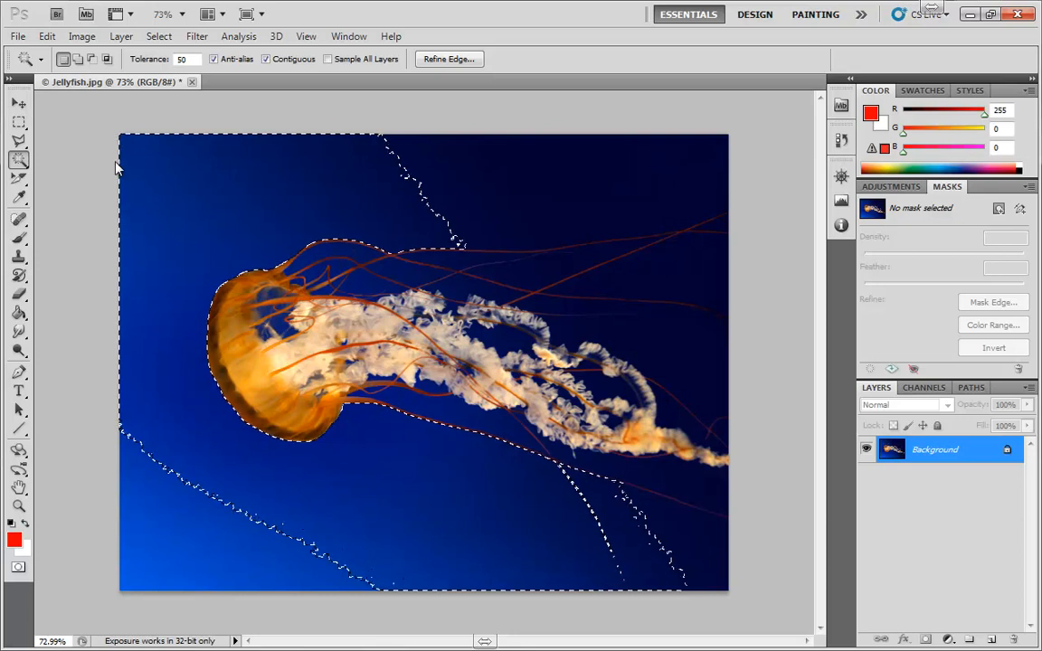
{"action": "key", "text": "ctrl+d"}
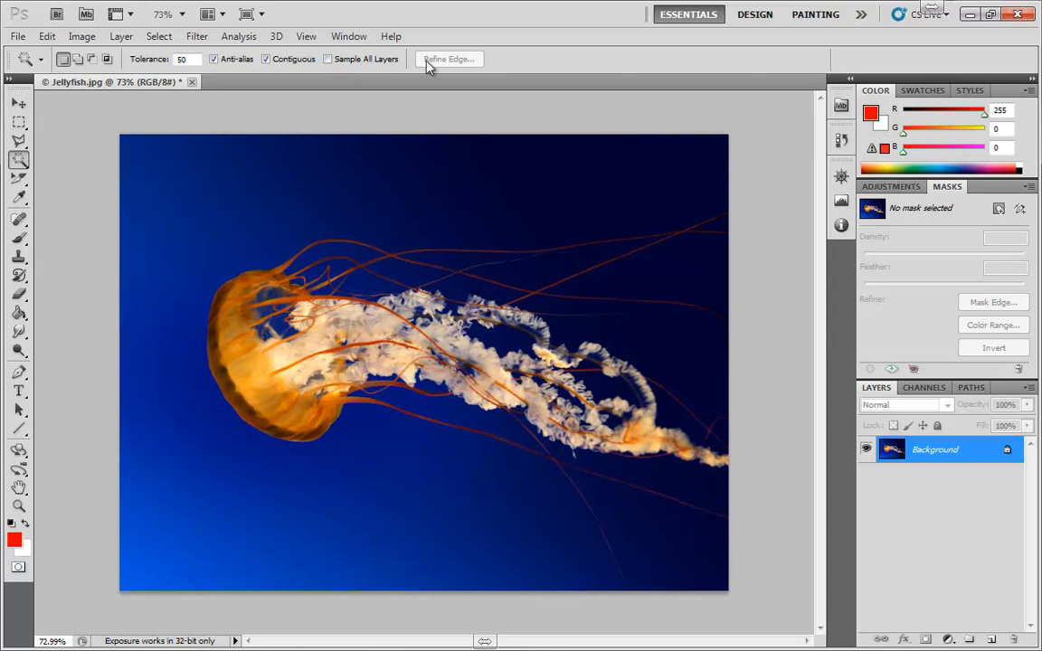
Select the background above the jellyfish, look at the Refine Edge options without applying them, and clear the selection.
{"action": "left_click", "coordinate": [323, 168]}
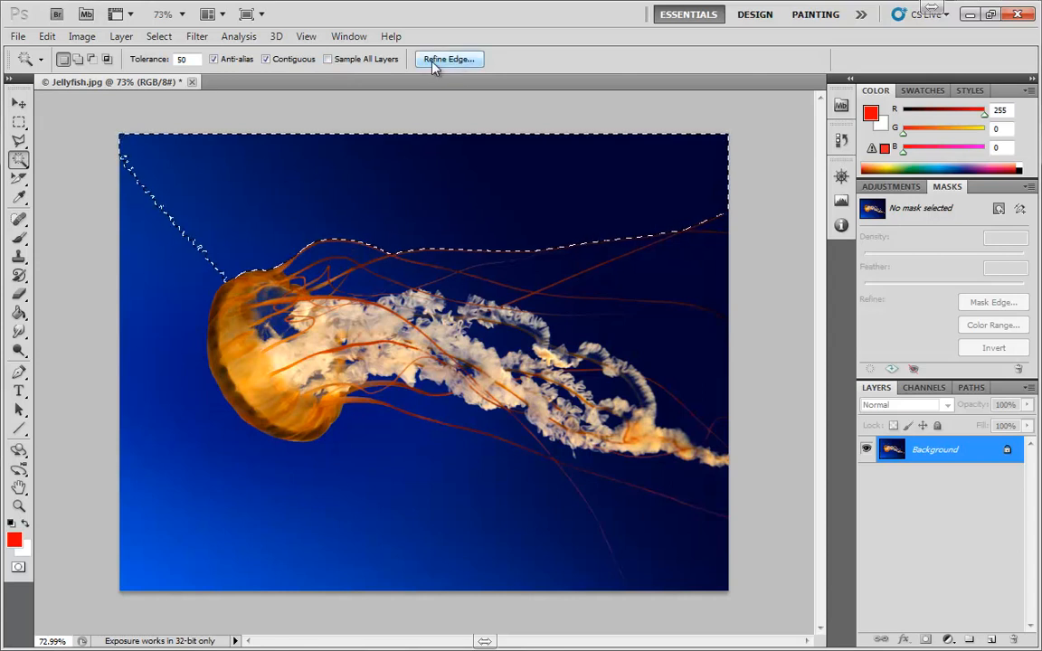
{"action": "left_click", "coordinate": [455, 61]}
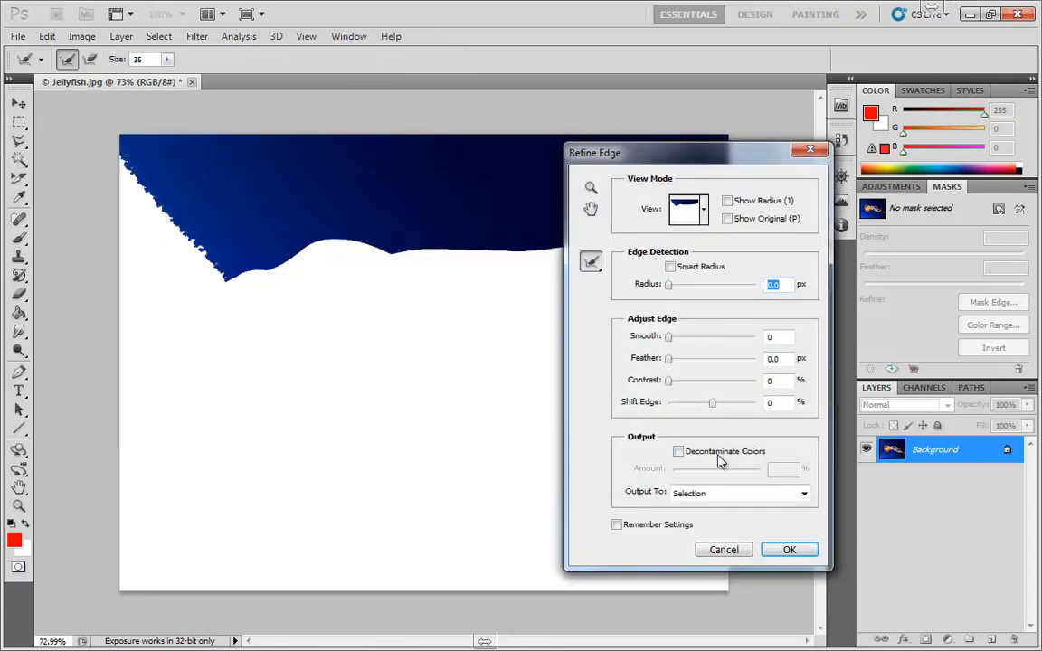
{"action": "left_click", "coordinate": [724, 558]}
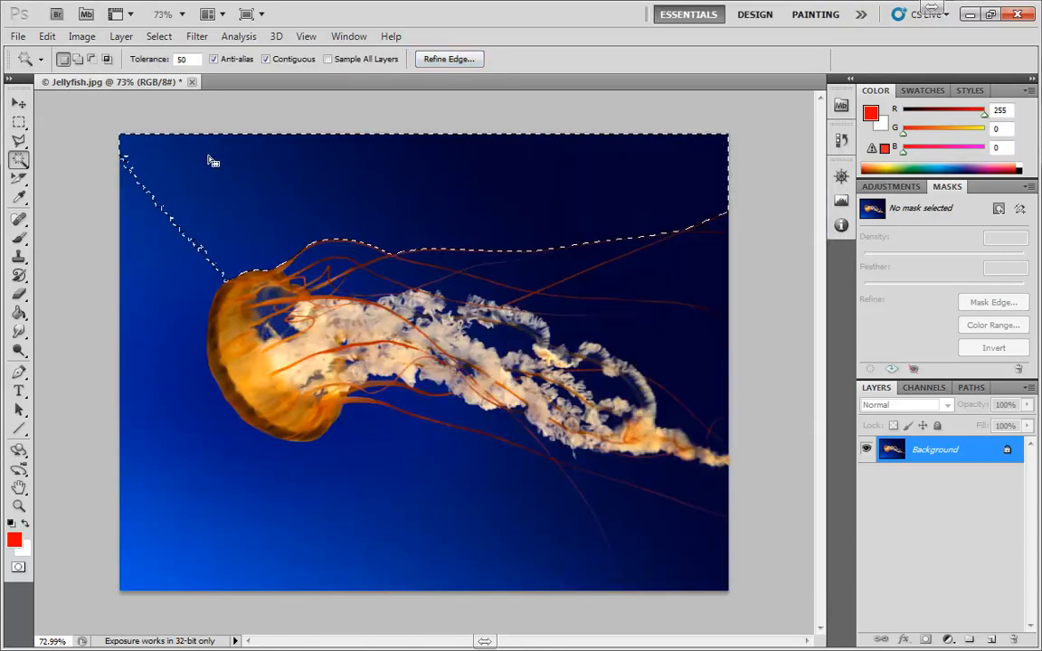
{"action": "key", "text": "ctrl+d"}
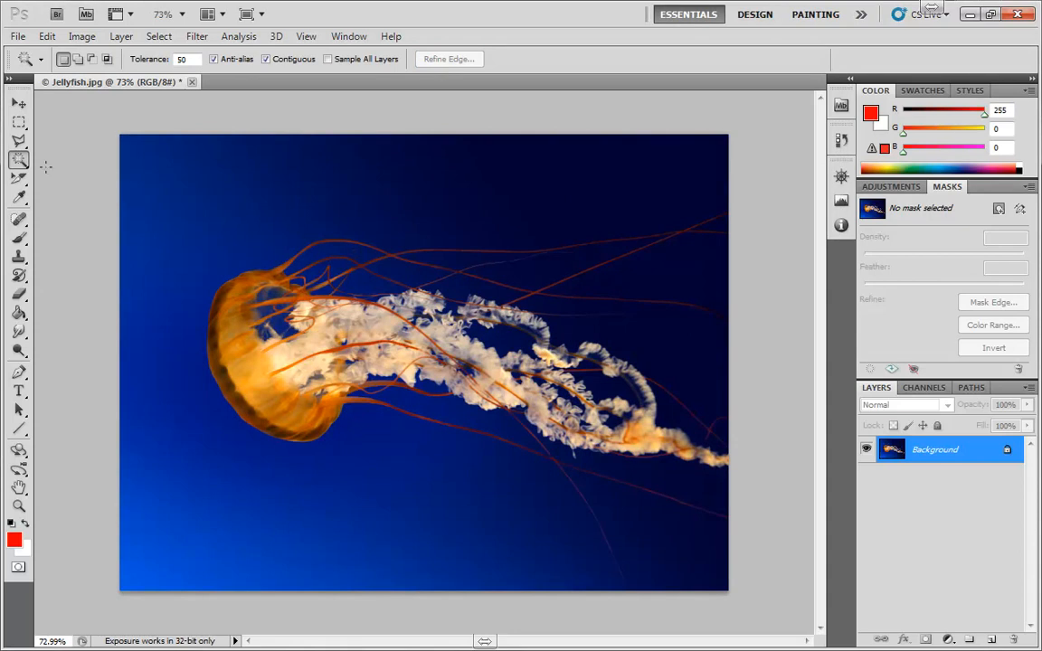
Switch to the Quick Selection tool and back to the Magic Wand to compare their options.
{"action": "right_click", "coordinate": [20, 161]}
{"action": "left_click", "coordinate": [72, 156]}
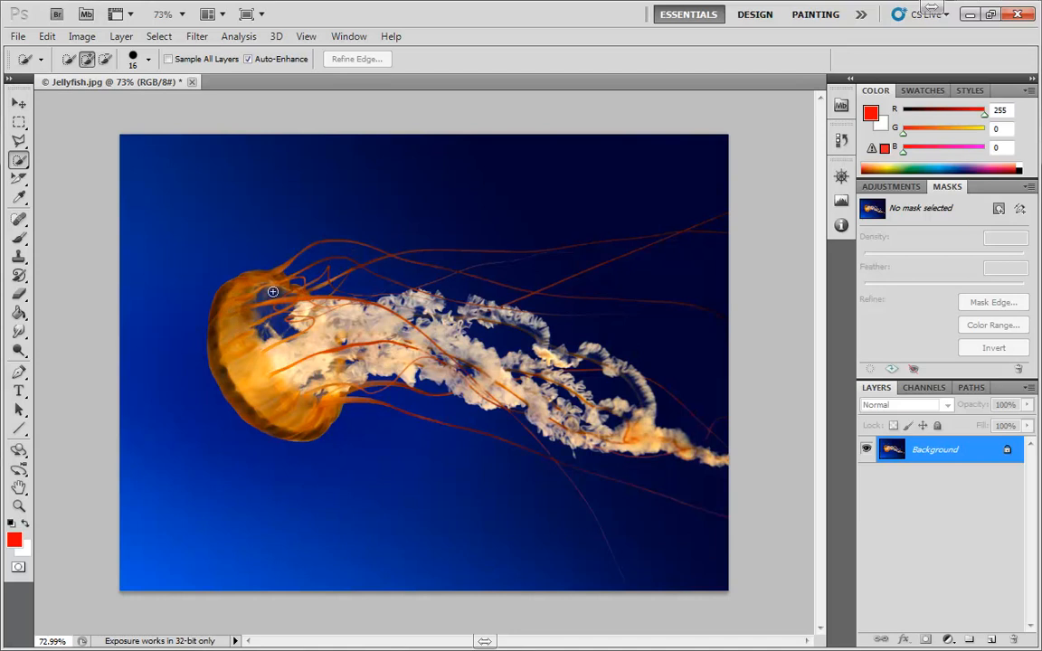
{"action": "right_click", "coordinate": [20, 161]}
{"action": "left_click", "coordinate": [74, 174]}
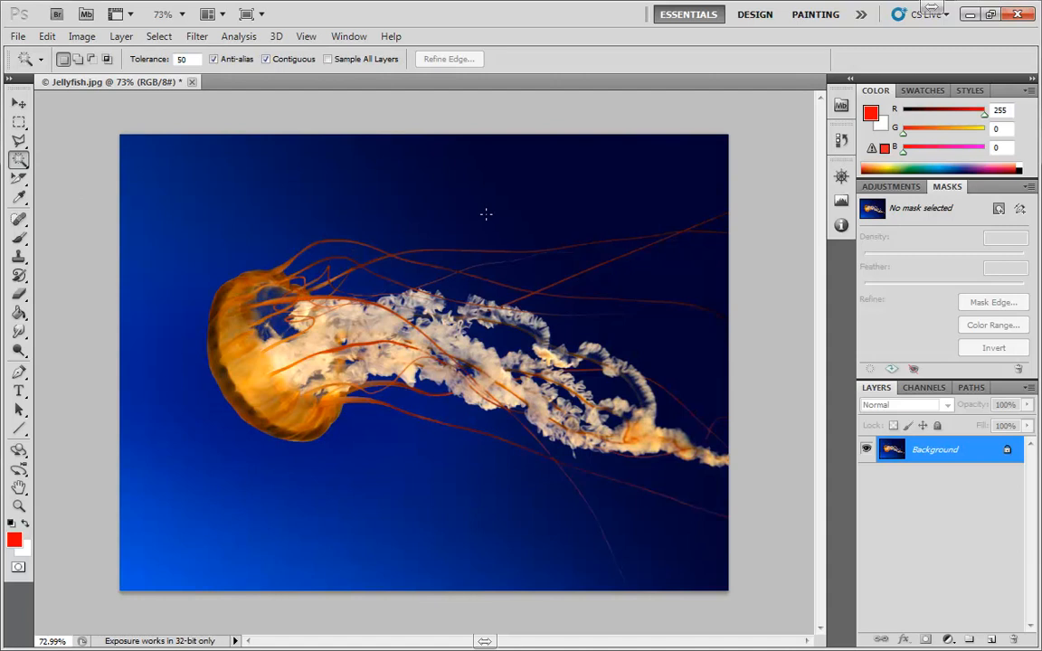
Select the blue background around the jellyfish with the Magic Wand, and add the gaps between the upper tentacles with the Quick Selection tool.
{"action": "left_click", "coordinate": [564, 190]}
{"action": "left_click", "coordinate": [228, 516], "text": "shift"}
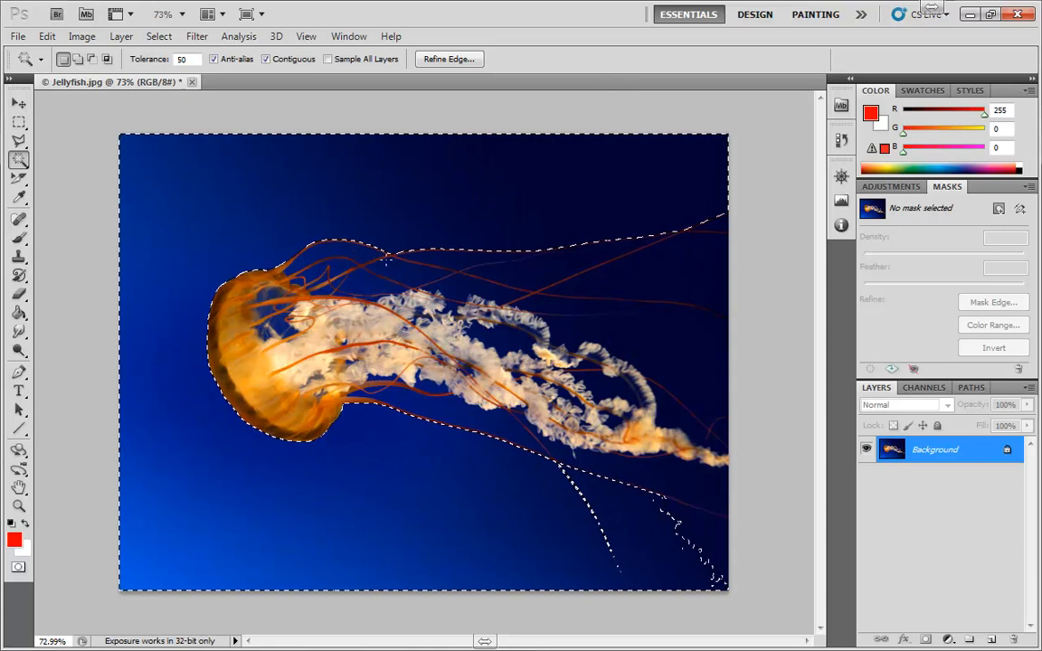
{"action": "left_click", "coordinate": [19, 159]}
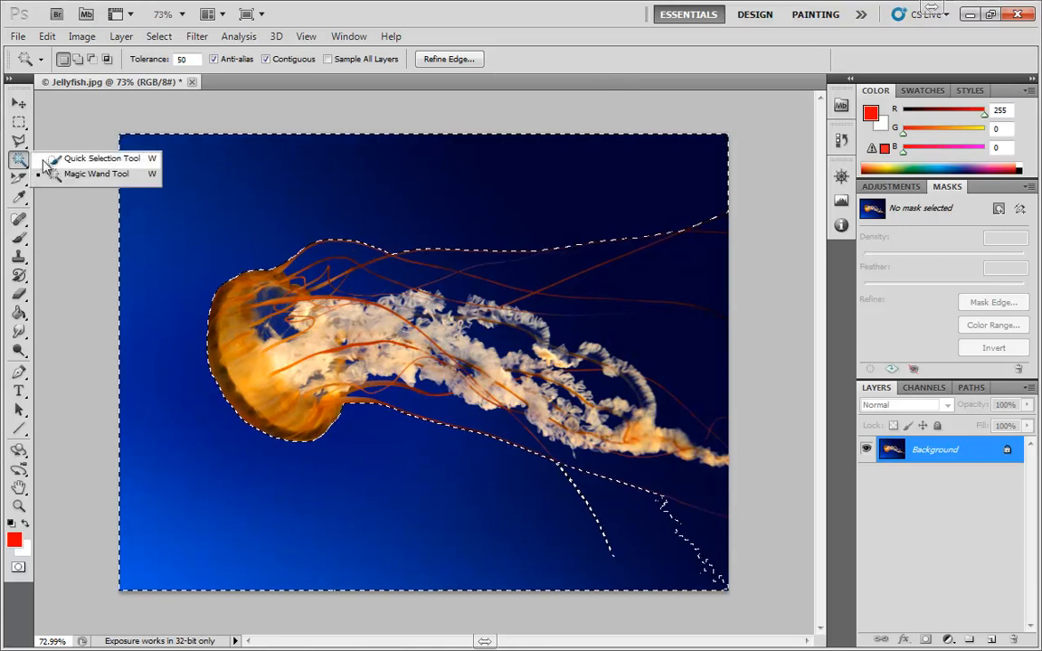
{"action": "left_click", "coordinate": [92, 159]}
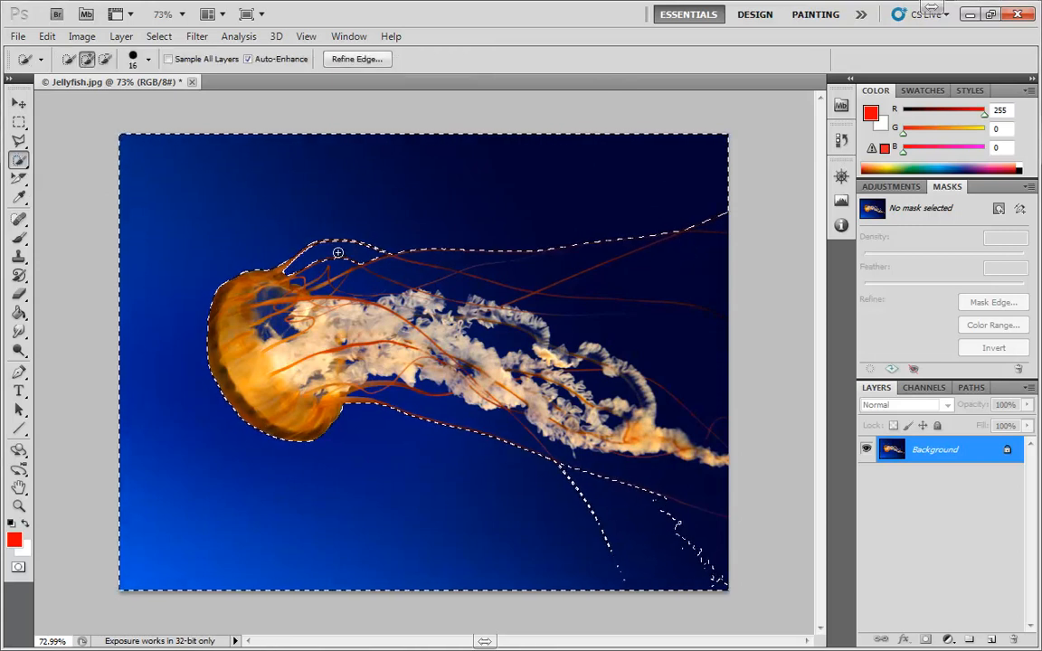
{"action": "mouse_move", "coordinate": [337, 253]}
{"action": "left_mouse_down"}
{"action": "mouse_move", "coordinate": [414, 273]}
{"action": "mouse_move", "coordinate": [475, 258]}
{"action": "left_mouse_up"}
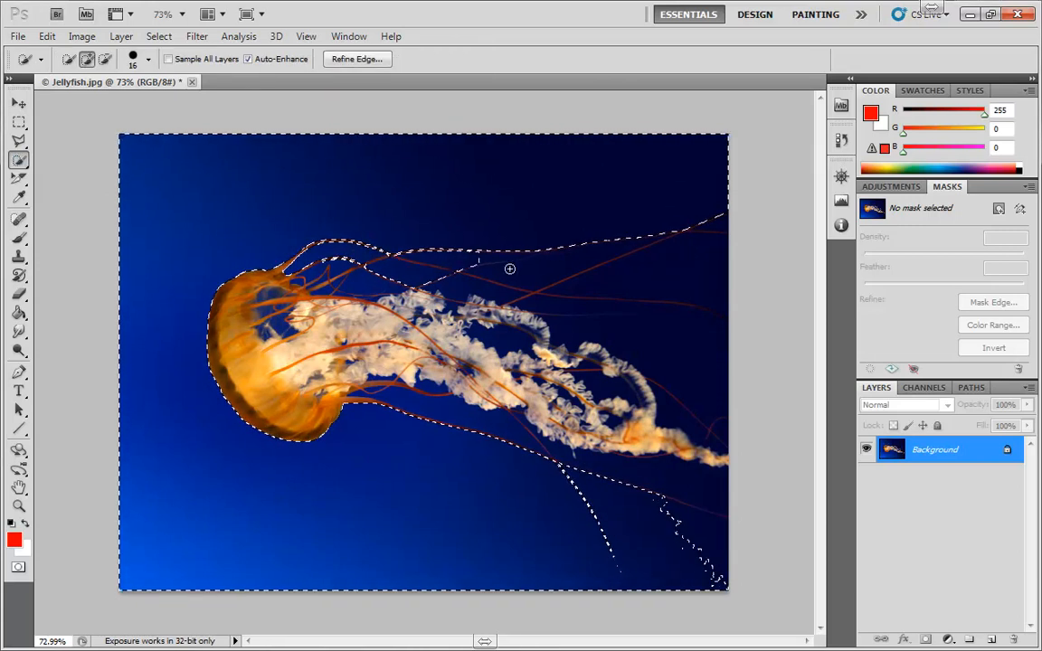